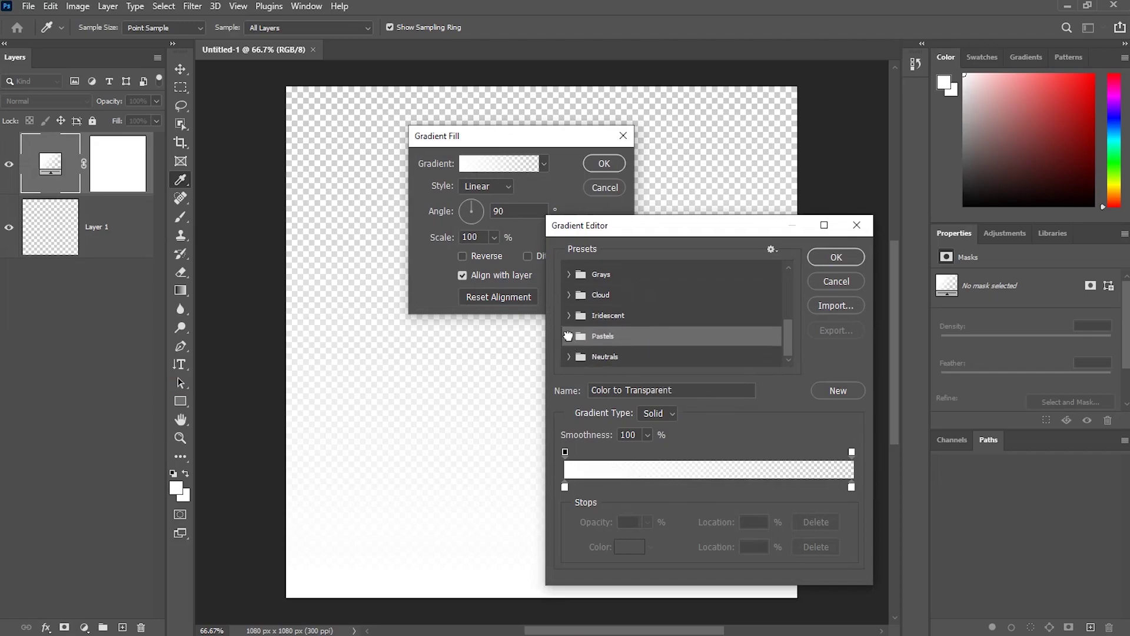
Try several Pastels gradient presets and apply Pastels_06 to the gradient fill.
click(567, 335)
click(745, 336)
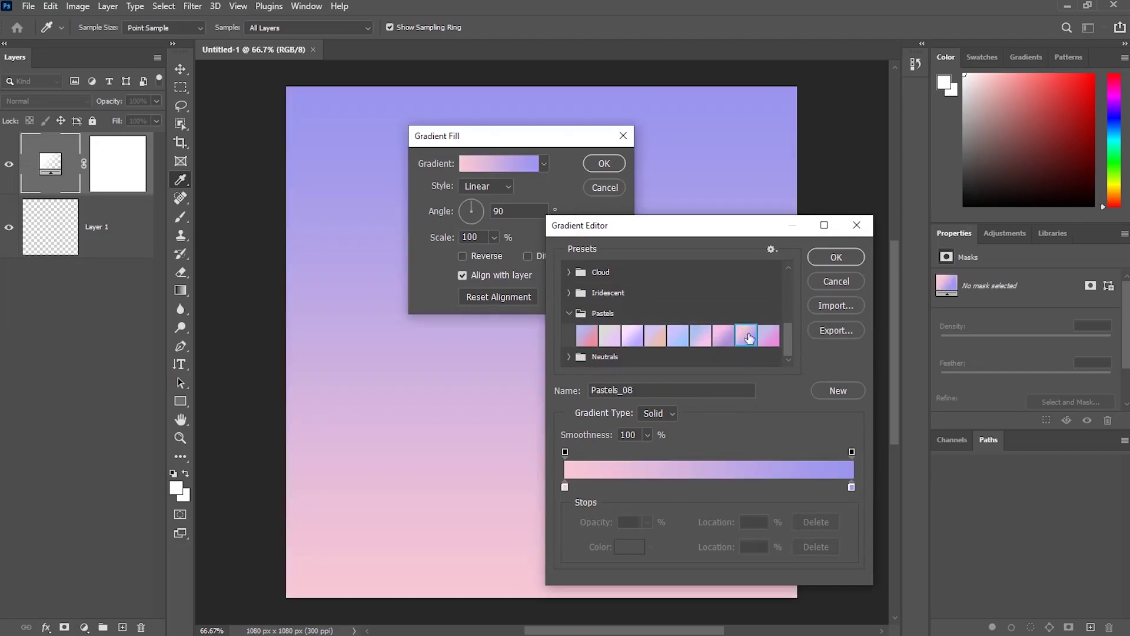
click(765, 337)
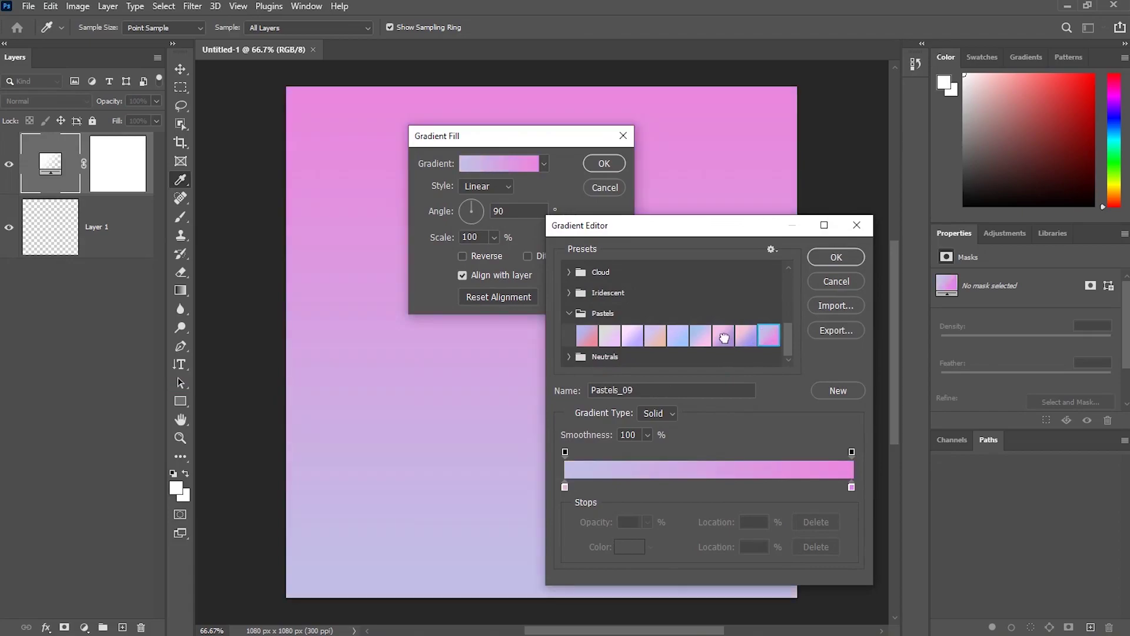
click(723, 337)
click(699, 338)
click(676, 336)
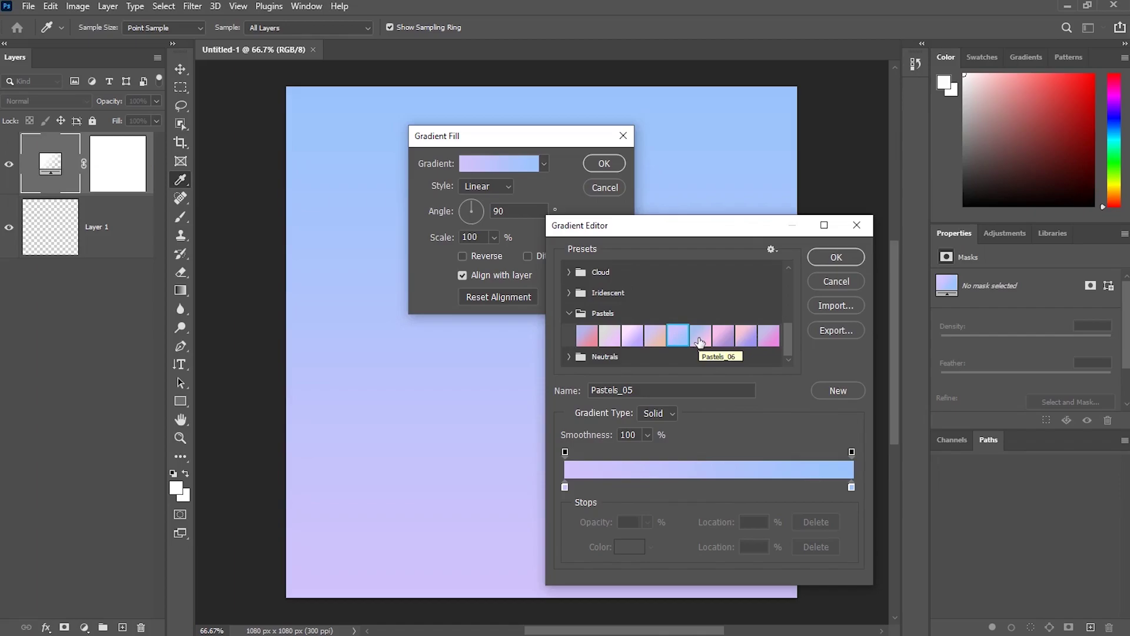
click(700, 328)
drag(650, 229, 181, 234)
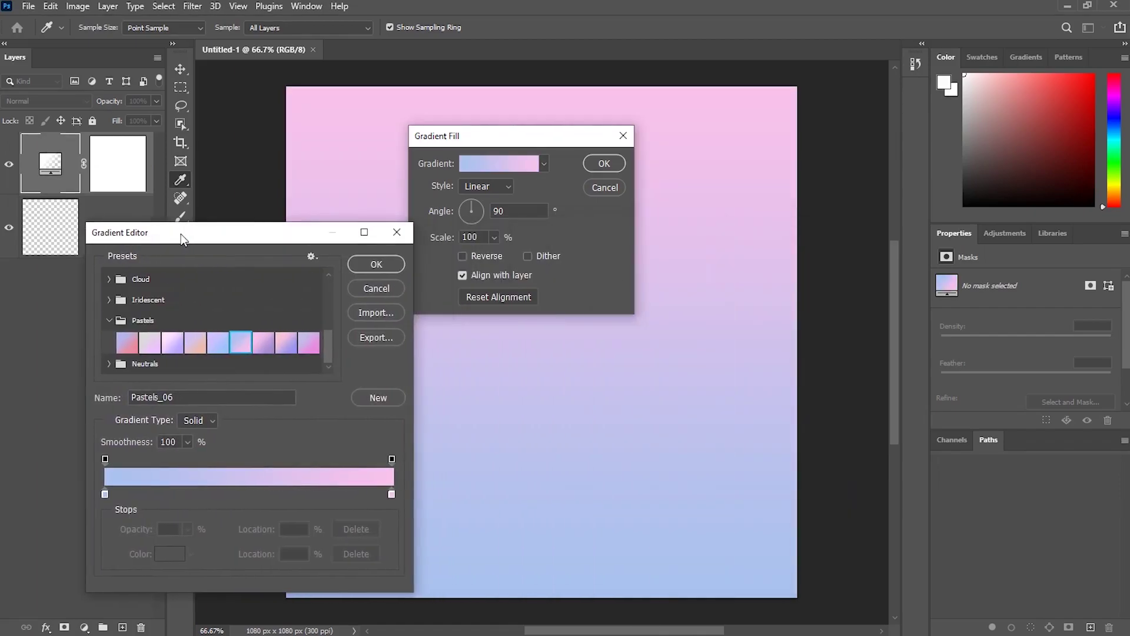
click(362, 263)
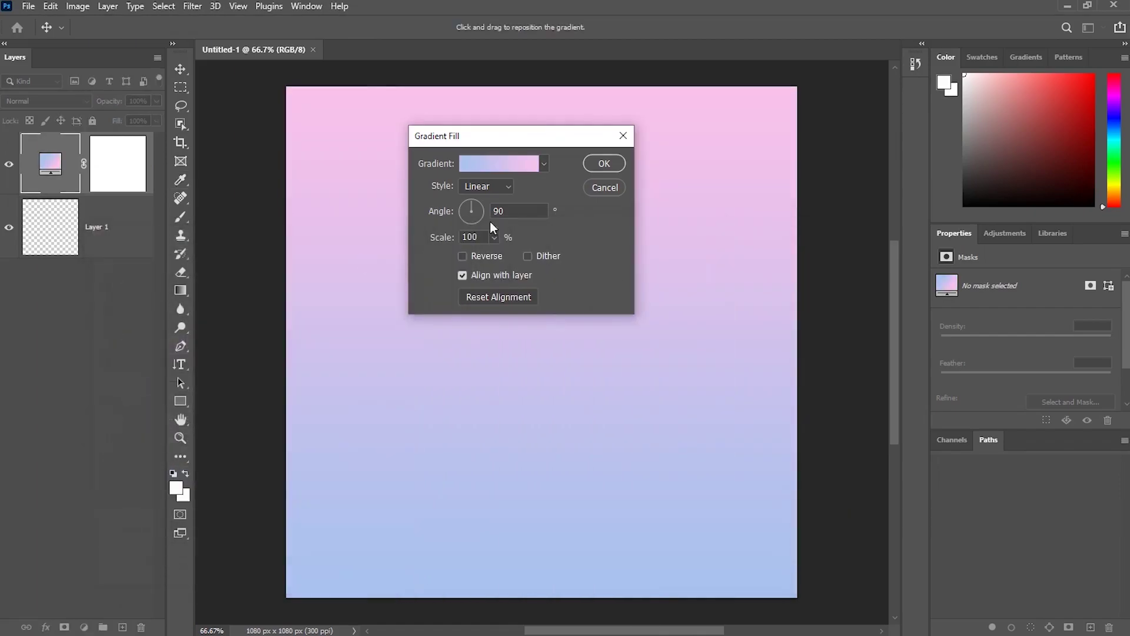
Set the gradient fill's angle to 115.47° and accept the fill.
drag(549, 137, 378, 144)
click(309, 211)
drag(309, 211, 306, 226)
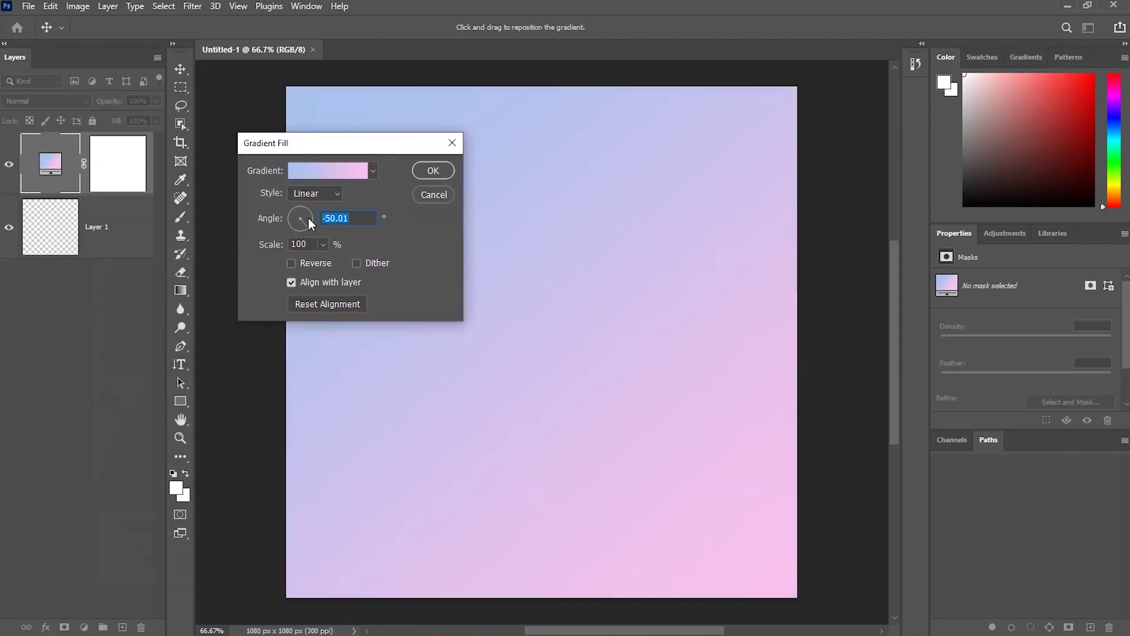
click(296, 211)
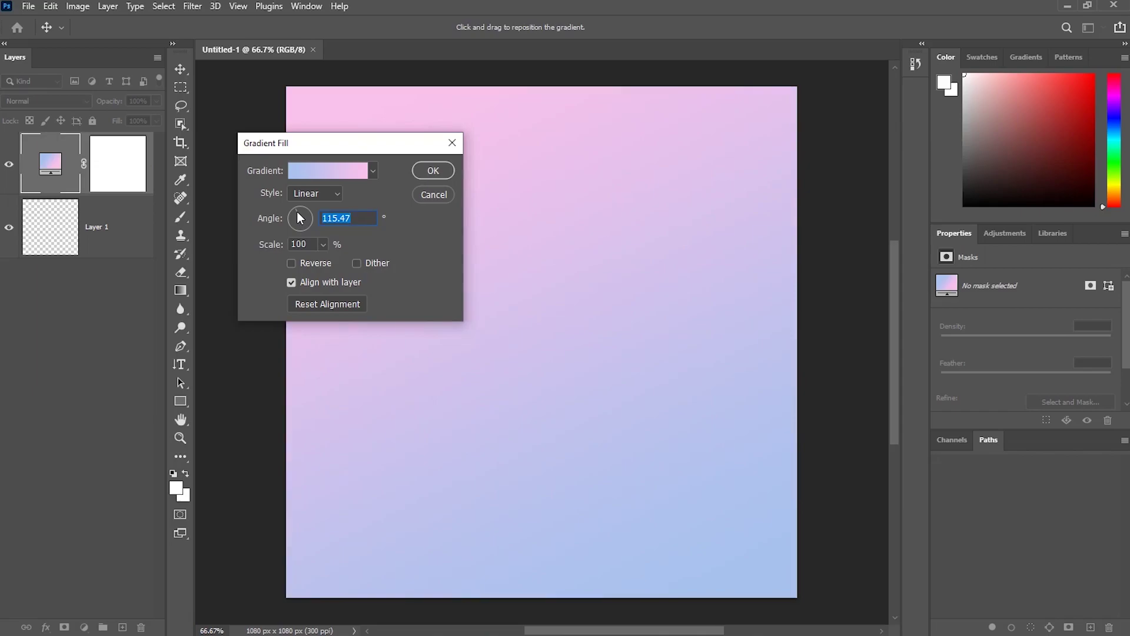
click(444, 170)
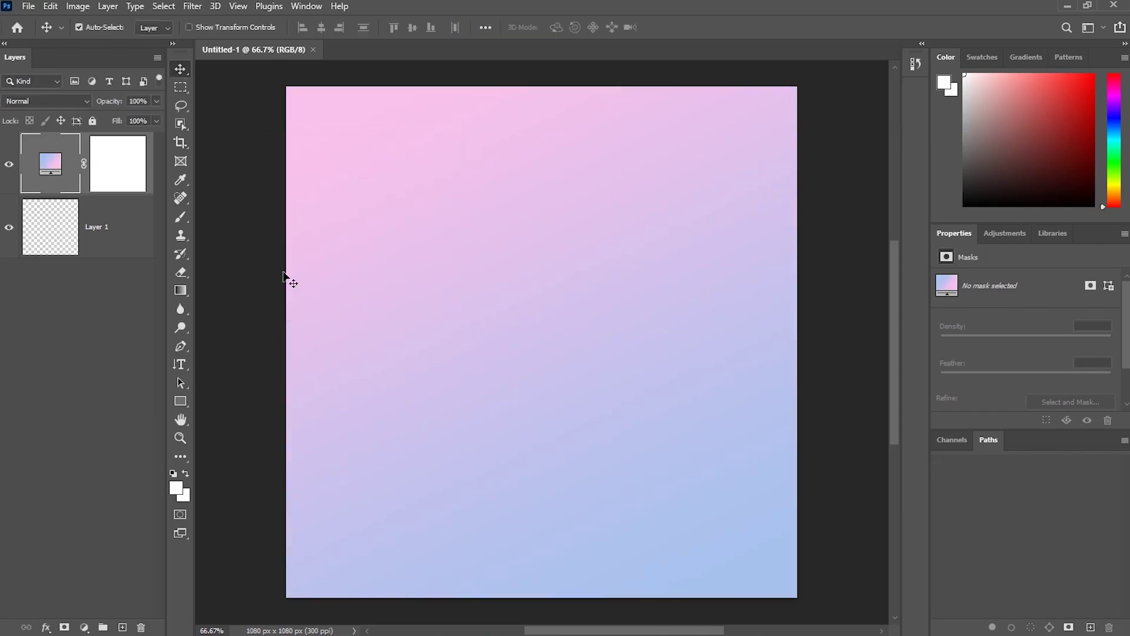
Merge the gradient fill with Layer 1 and rename the merged layer as bg.
click(123, 243)
key(ctrl+alt+a)
key(ctrl+e)
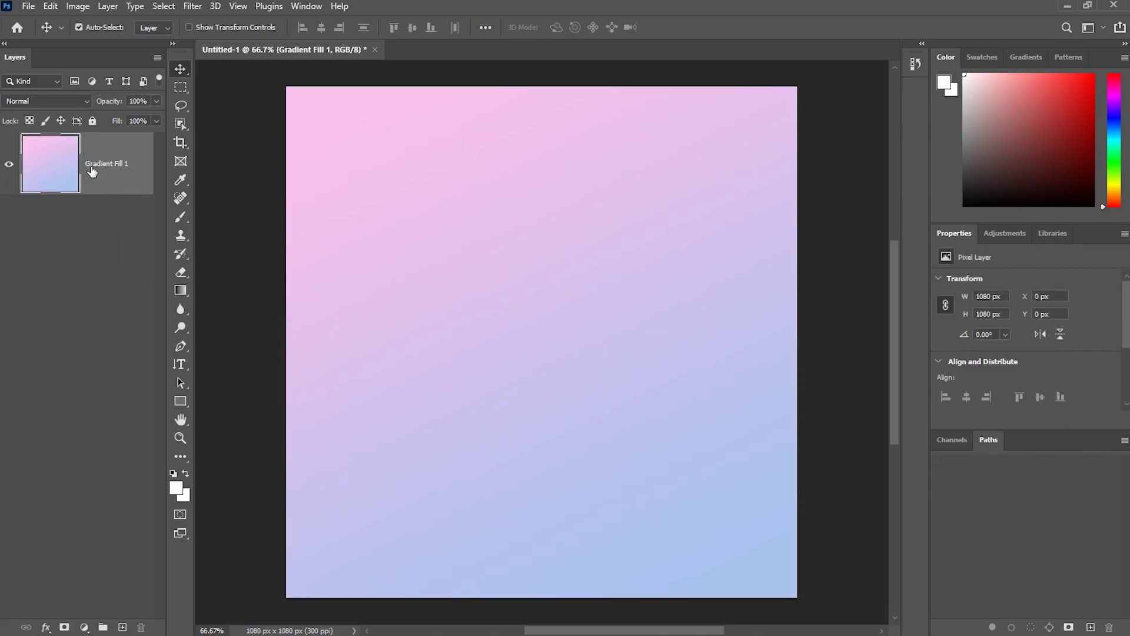
text(bg)
key(Return)
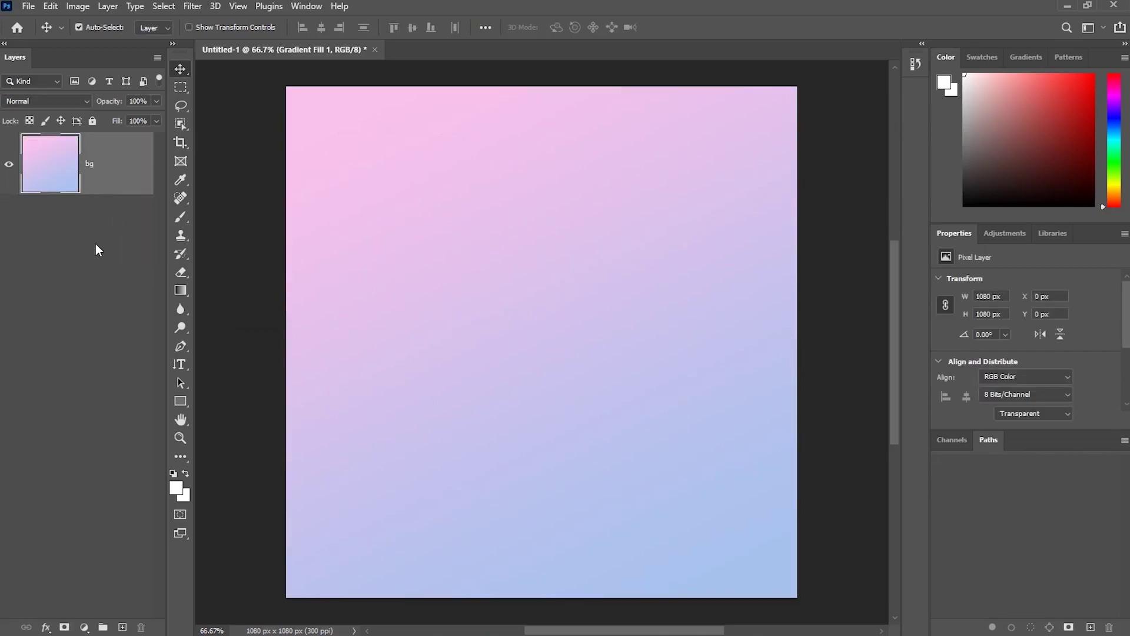
click(90, 245)
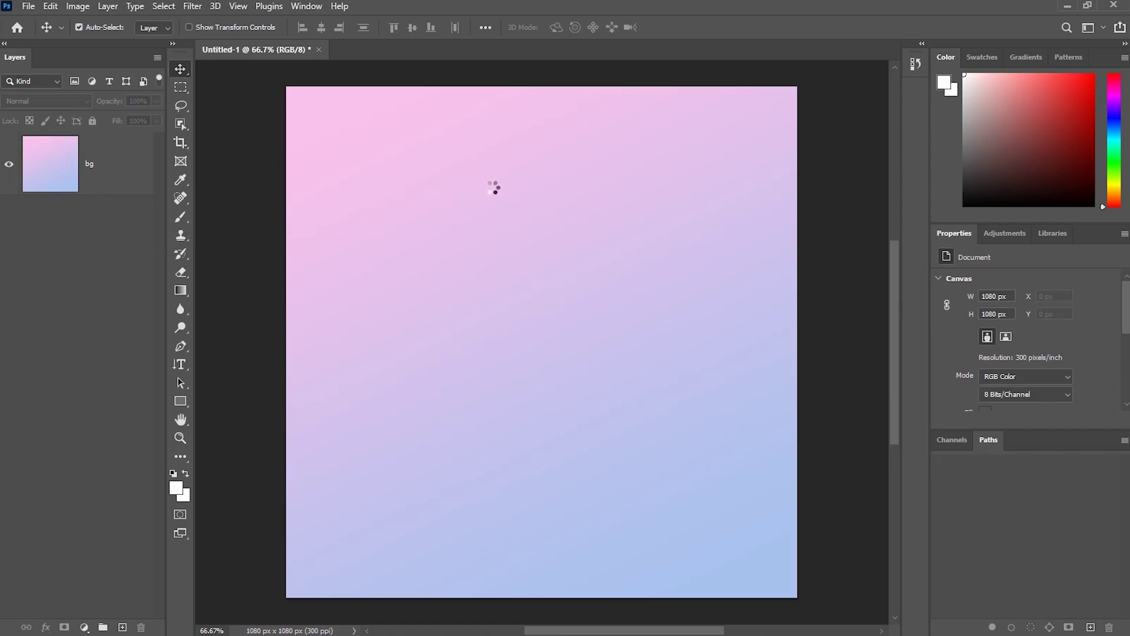
Add the vertical text "nEw" in 12 pt Morro Regular on the upper part of the canvas.
key(t)
click(510, 161)
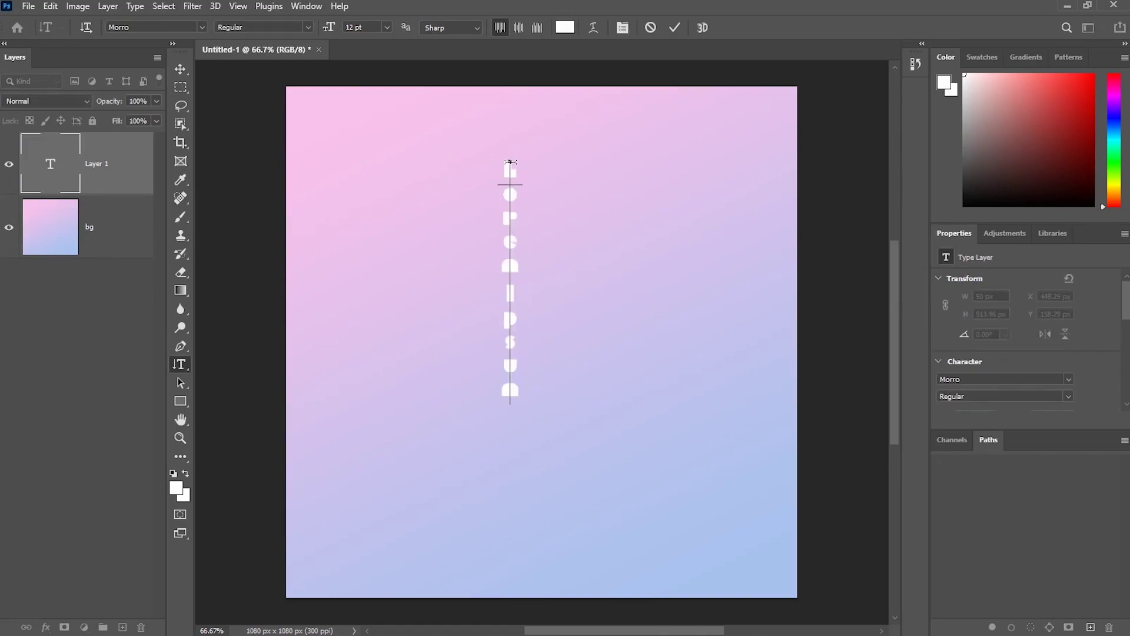
text(ALV)
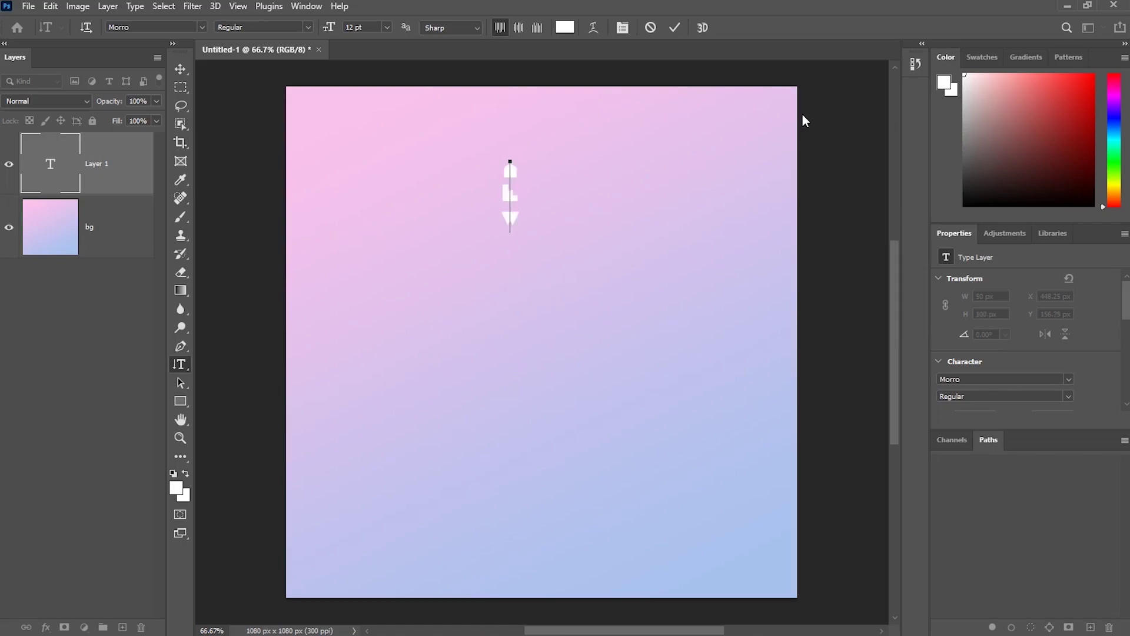
Change the color of the whole vertical text to black (000000) and commit the text.
key(ctrl+a)
click(569, 30)
drag(514, 231, 557, 317)
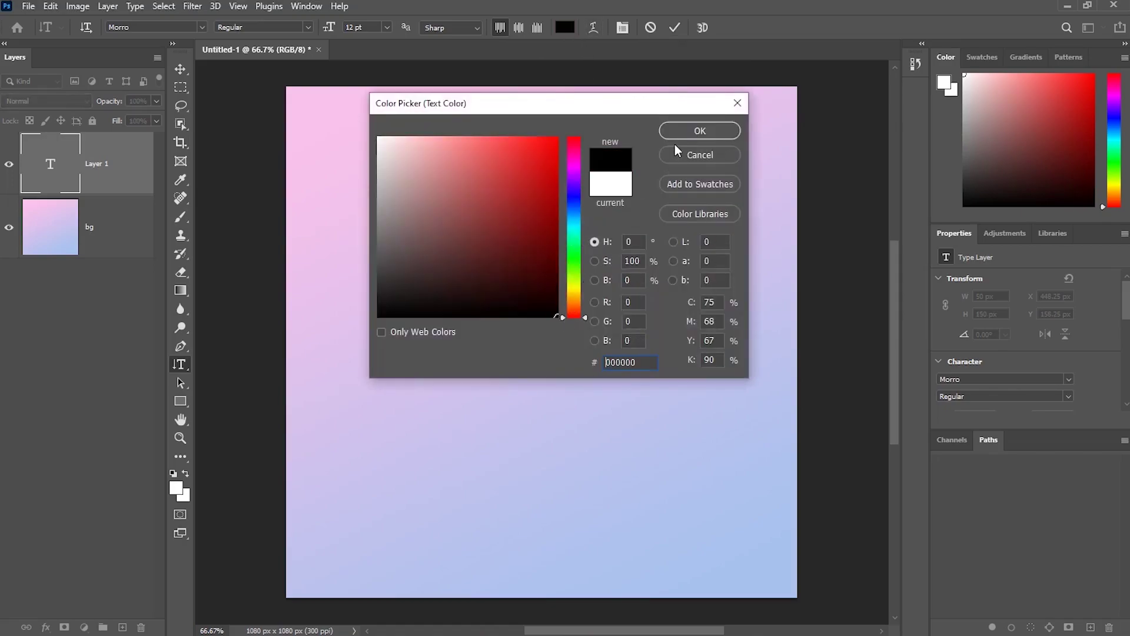
click(681, 140)
click(675, 29)
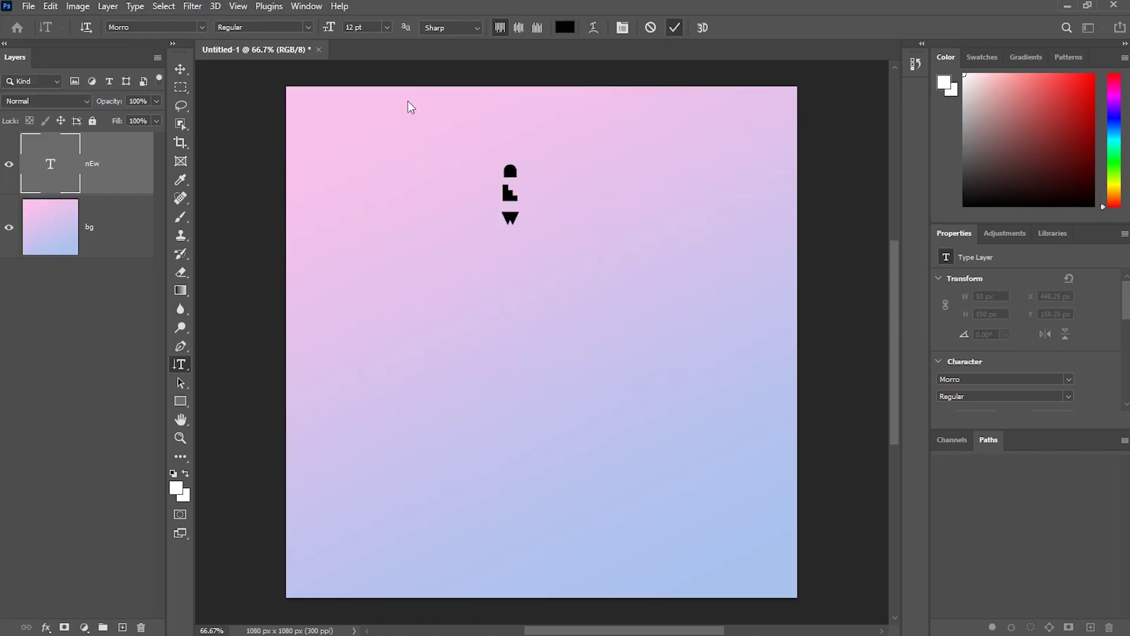
Scale the vertical text to 770% and center it horizontally so it fills the canvas height.
click(182, 68)
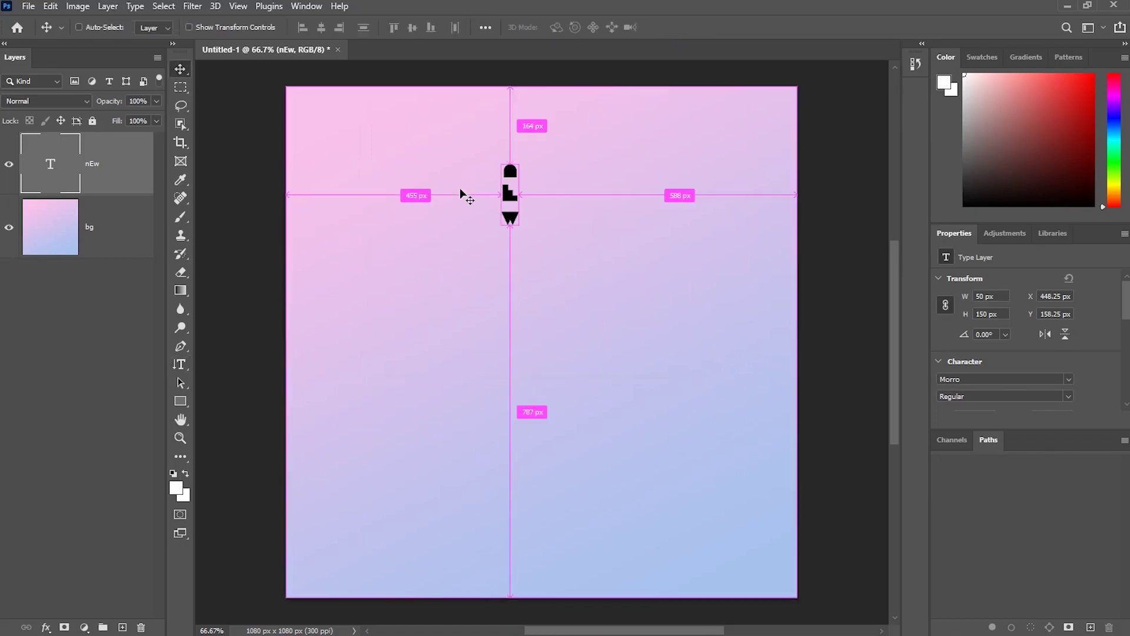
key(ctrl+t)
drag(510, 232, 514, 585)
drag(536, 392, 563, 351)
drag(612, 322, 651, 325)
drag(580, 309, 564, 329)
drag(533, 155, 530, 172)
click(699, 29)
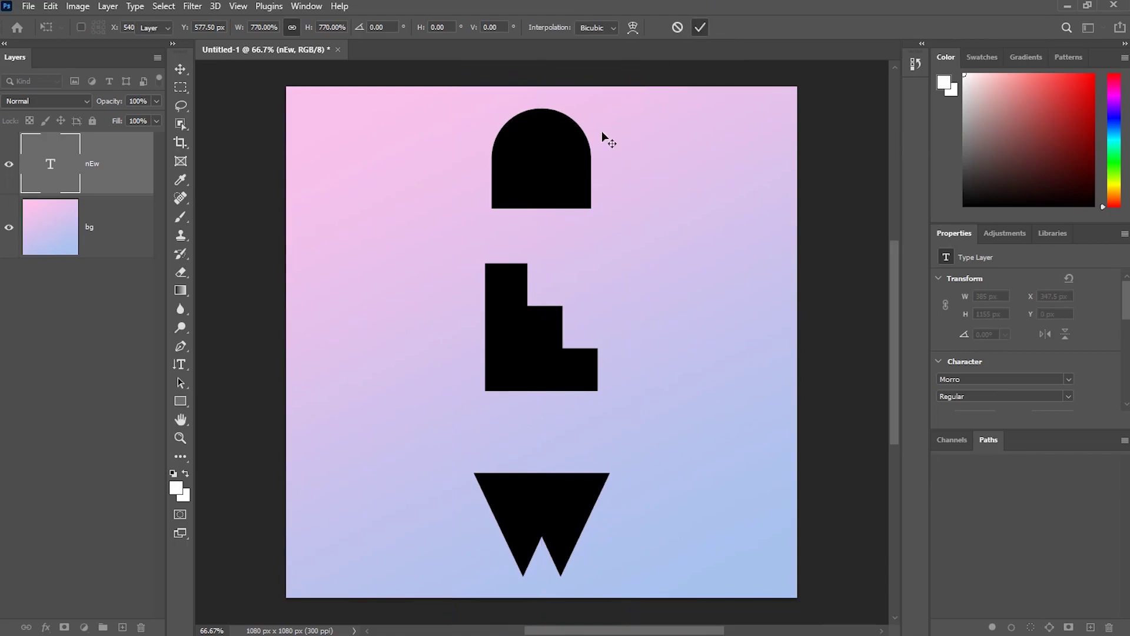
click(238, 236)
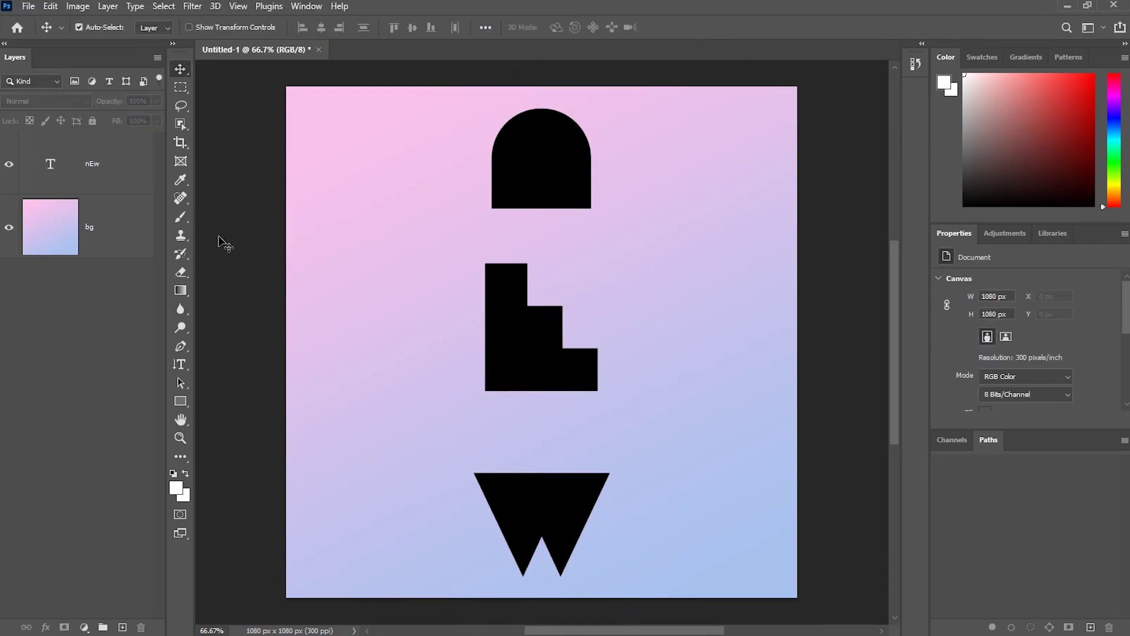
Select the nEw text layer and move its lettering horizontally toward the right side of the canvas.
click(89, 169)
drag(541, 171, 699, 171)
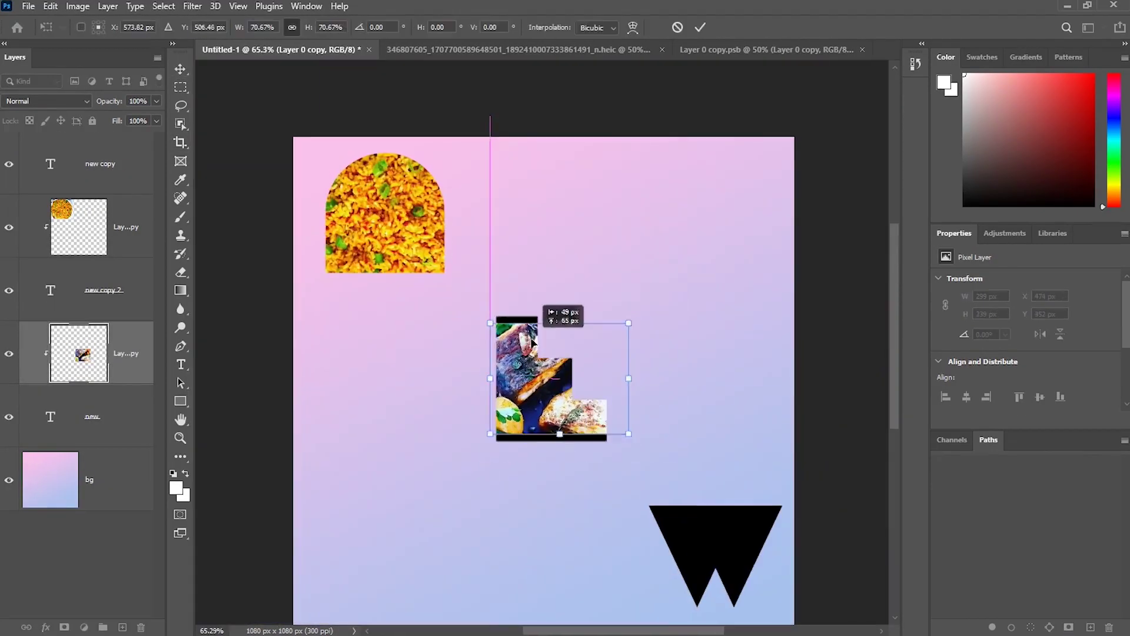
Enlarge the food photo clipped to the middle letter so it covers the letter's lower edge.
drag(563, 439, 560, 449)
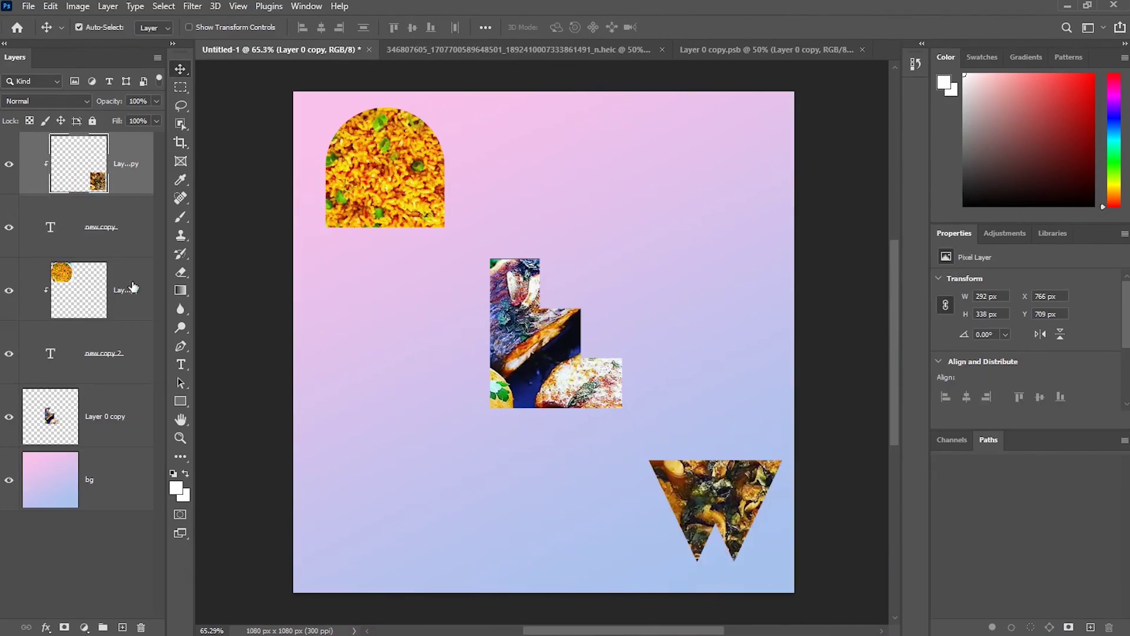
Merge the food photo clipped to the letter W with its text layer.
ctrl+click(136, 223)
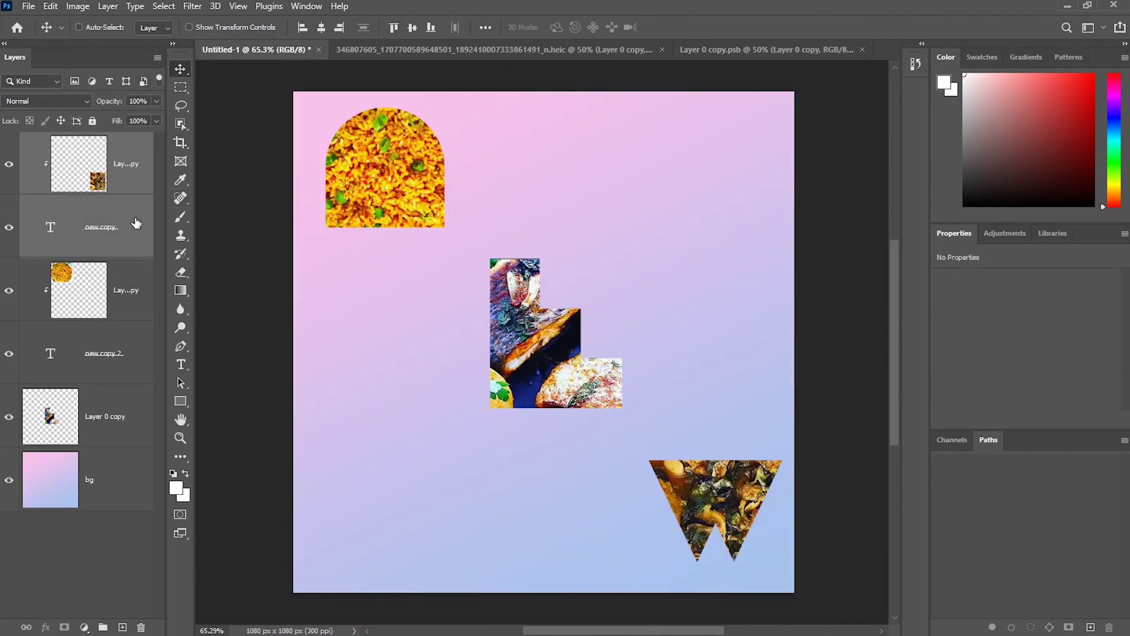
key(ctrl+e)
ctrl+click(262, 357)
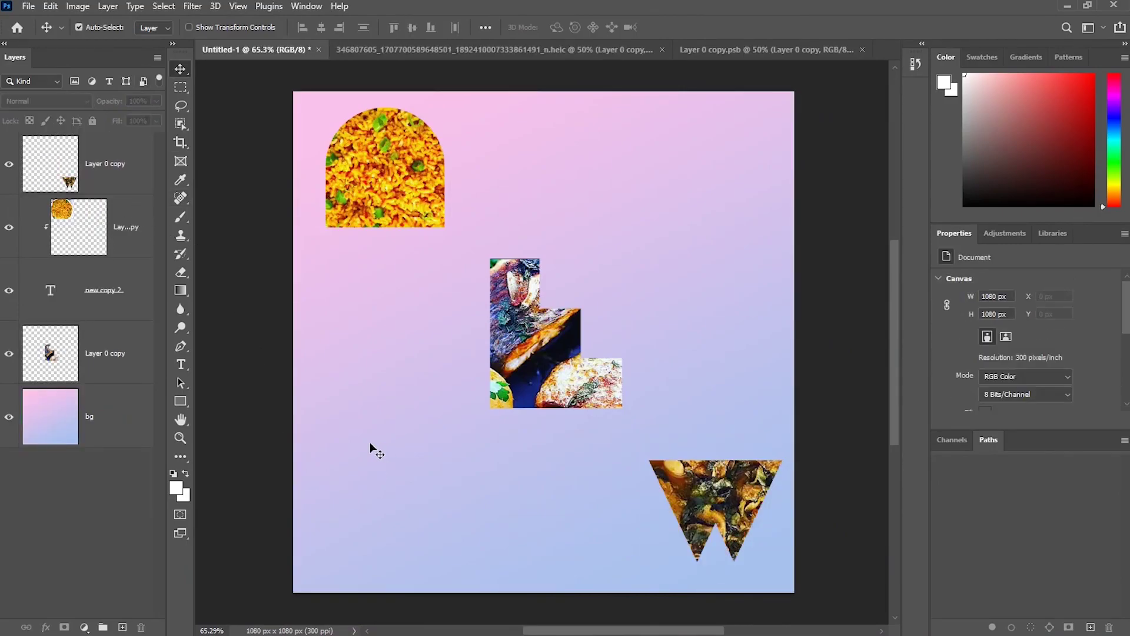
Merge the rice photo clipped to the arch-shaped letter with the new copy 2 text layer.
click(135, 262)
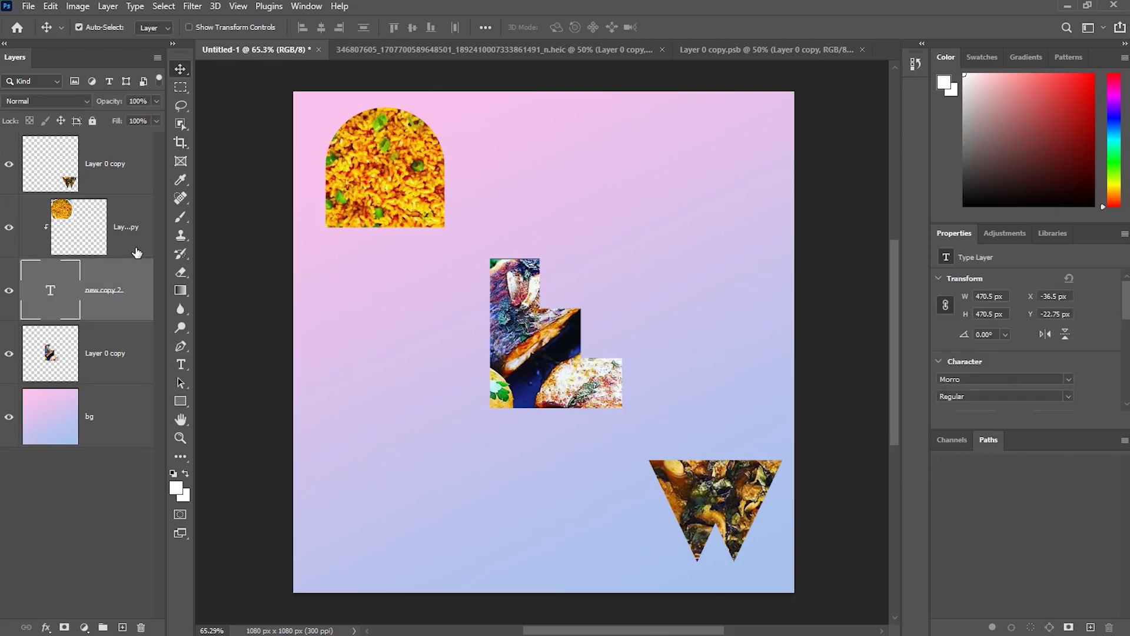
ctrl+click(135, 250)
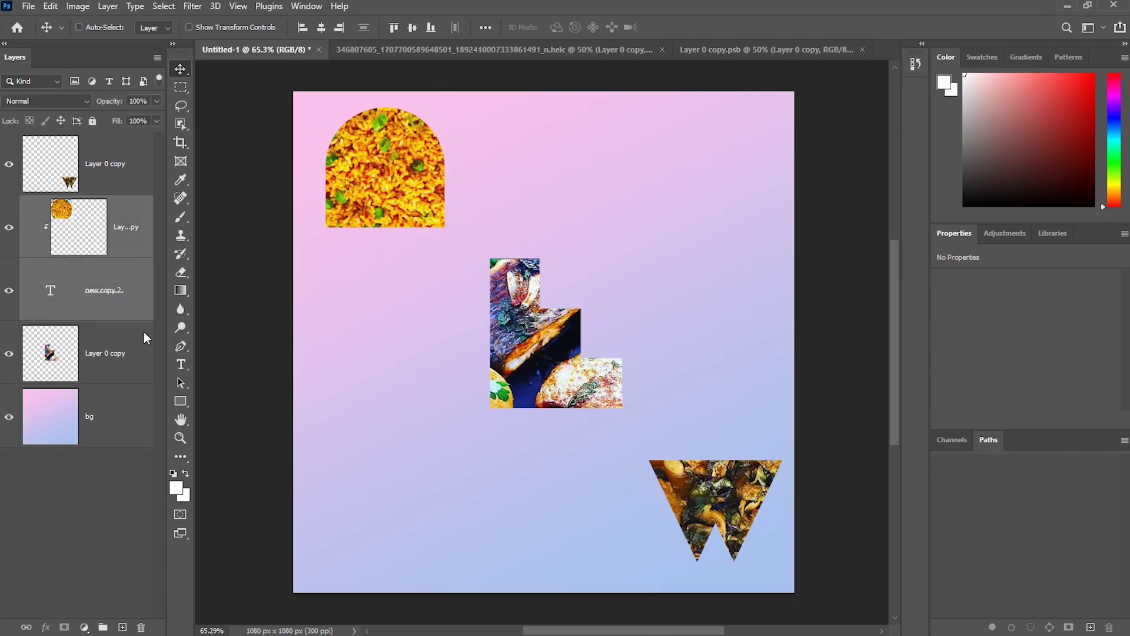
key(ctrl+w)
click(619, 246)
key(ctrl+e)
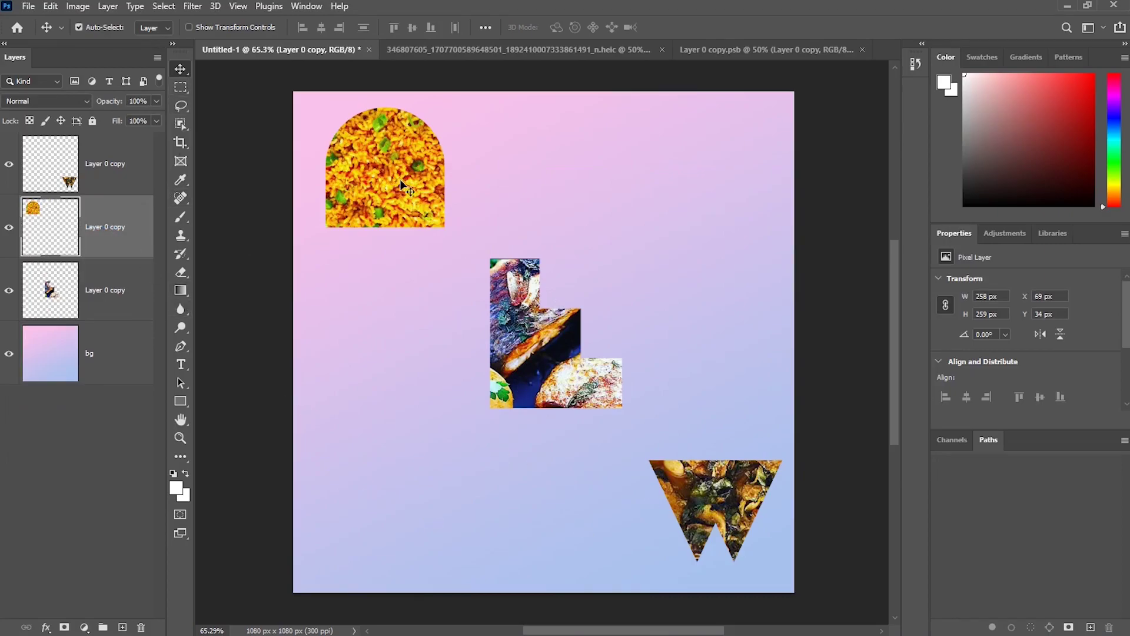
Give the rice letter a Bevel & Emboss with angle -152°, altitude 58° and 100% shadow opacity.
drag(364, 76, 356, 366)
drag(278, 297, 238, 259)
click(299, 435)
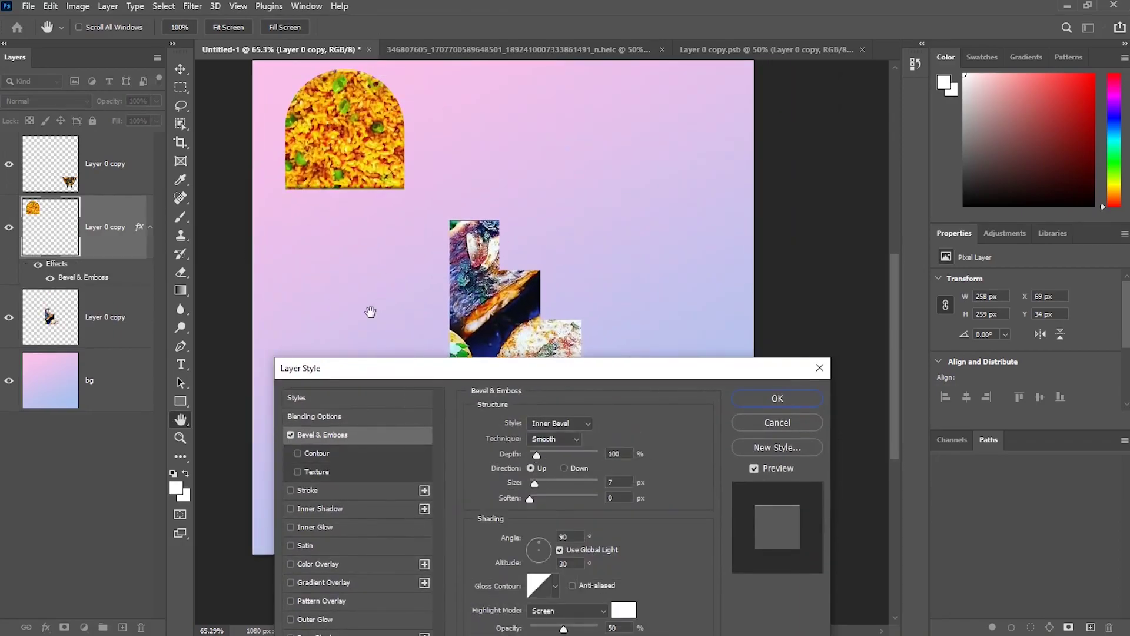
drag(365, 368, 336, 243)
drag(510, 425, 504, 429)
drag(533, 541, 626, 540)
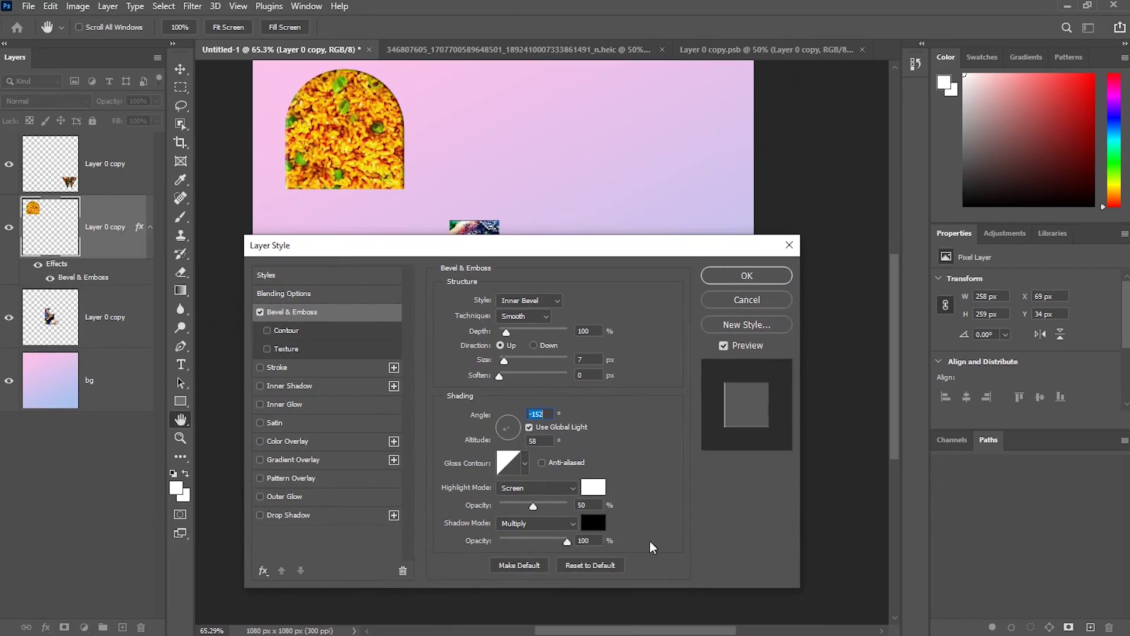
Set the bevel's highlight opacity to 100%, depth to 105% and size to 103 px, and add a drop shadow.
drag(533, 506, 573, 466)
drag(506, 332, 531, 359)
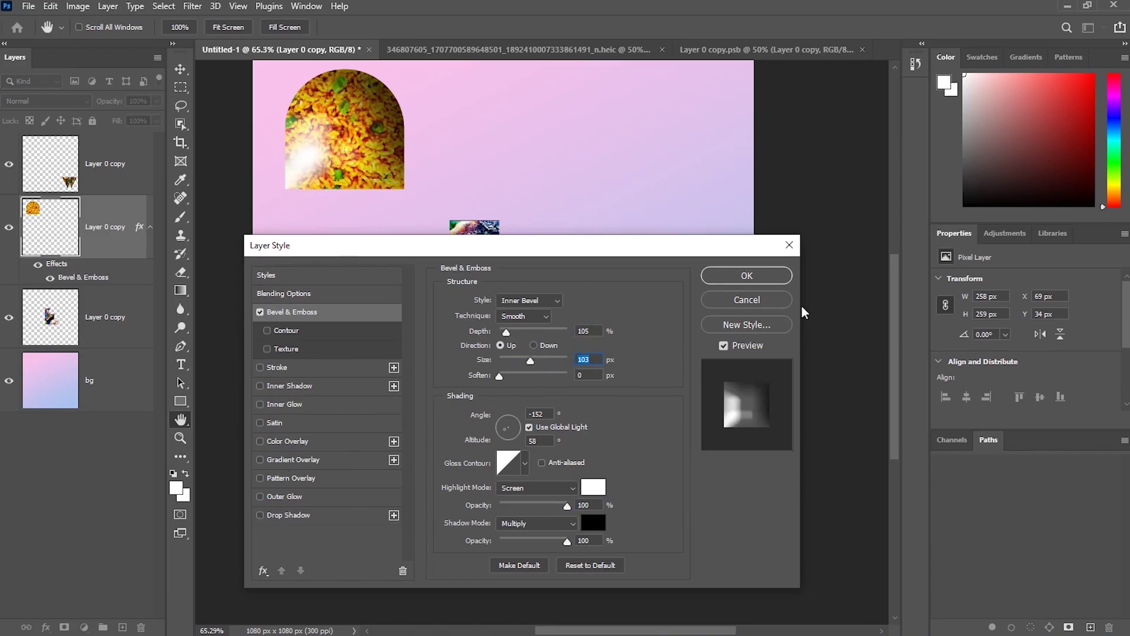
click(261, 516)
click(746, 281)
Copy the rice letter's layer style and paste it onto the middle letter's layer.
right_click(112, 264)
right_click(126, 250)
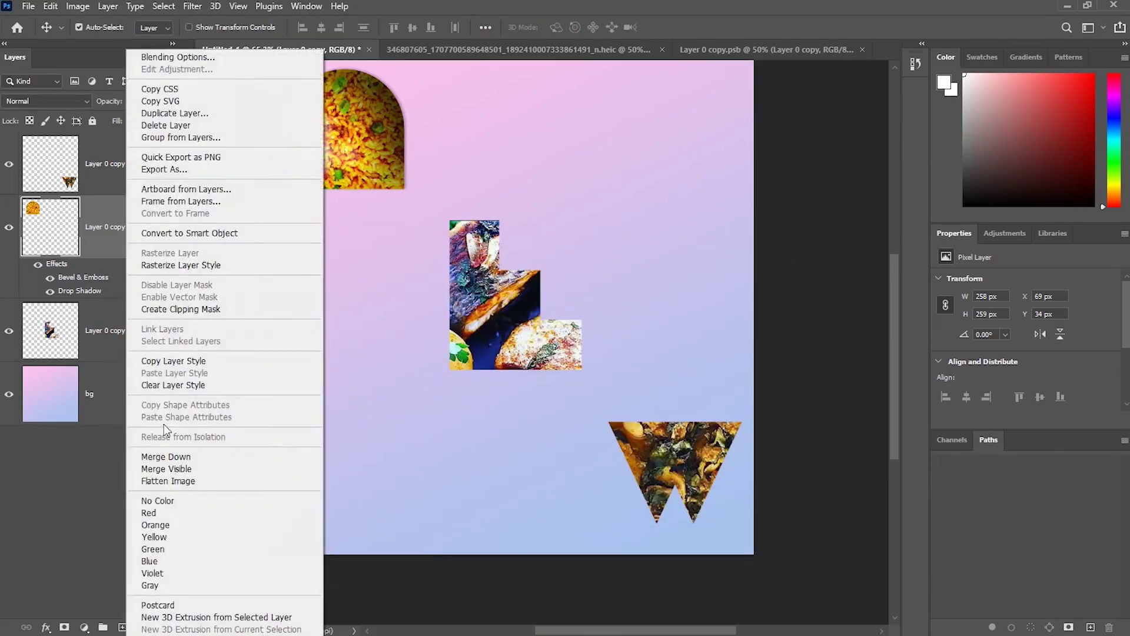
click(158, 361)
click(132, 353)
right_click(129, 356)
click(171, 374)
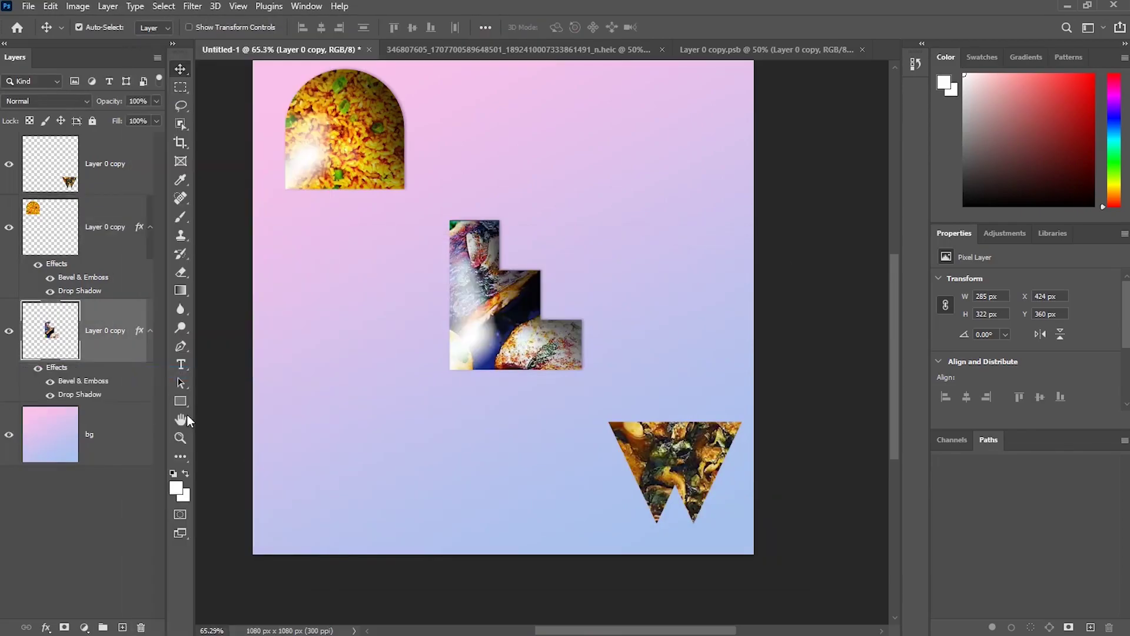
Paste the copied layer style onto the layer of the letter W and deselect the layers.
click(706, 470)
right_click(125, 196)
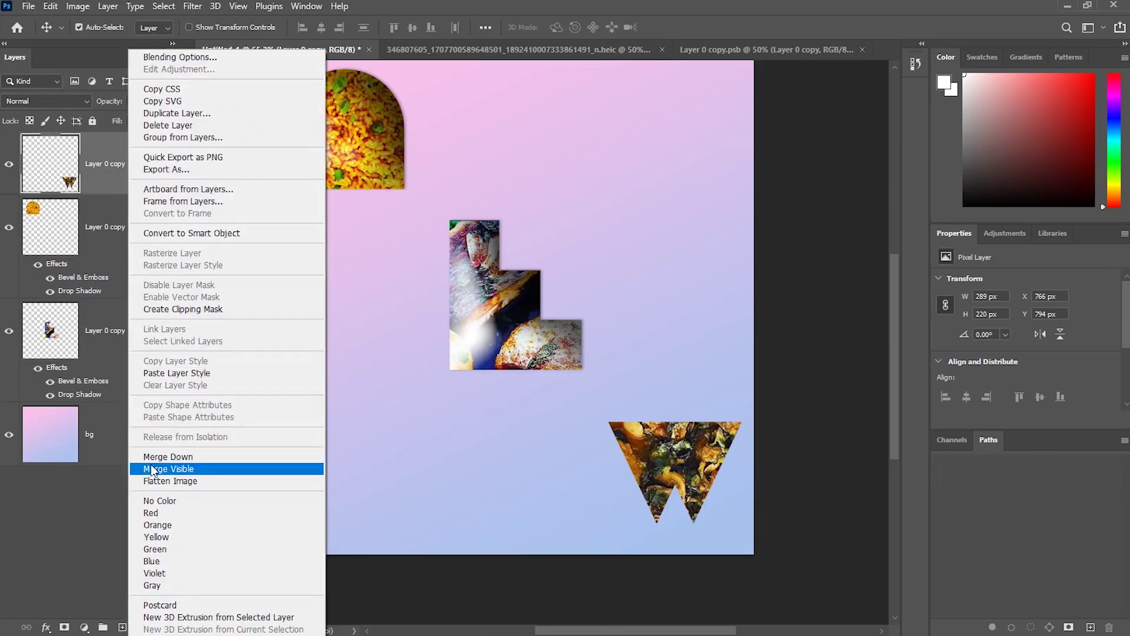
click(169, 373)
click(545, 490)
scroll(424, 383, down, 2)
drag(424, 383, 453, 345)
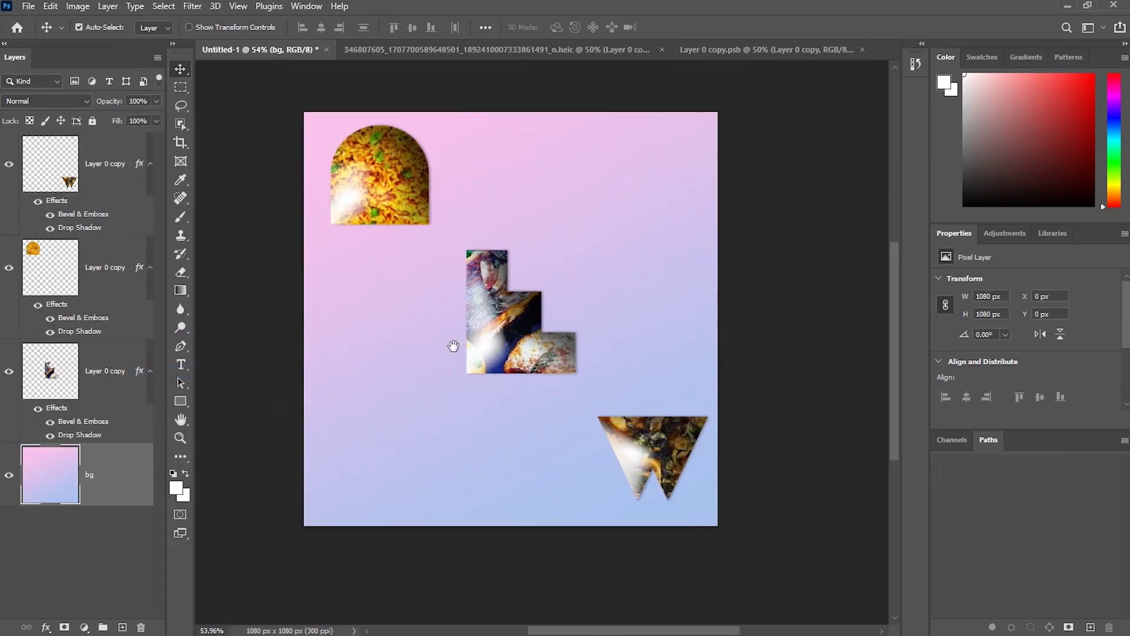
click(292, 353)
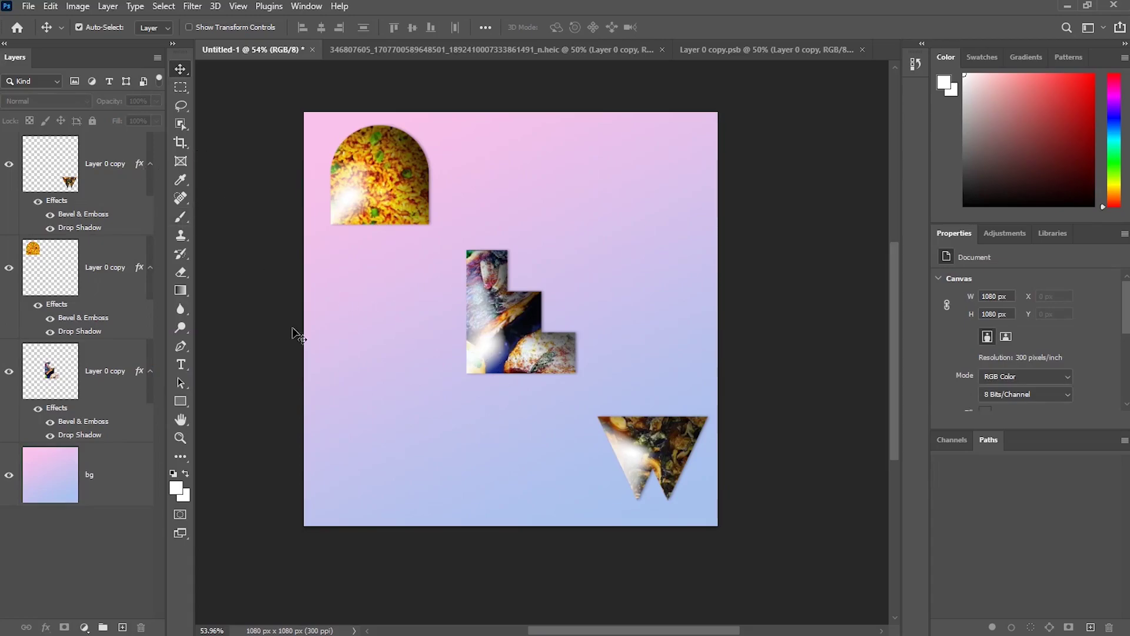
key(t)
click(372, 366)
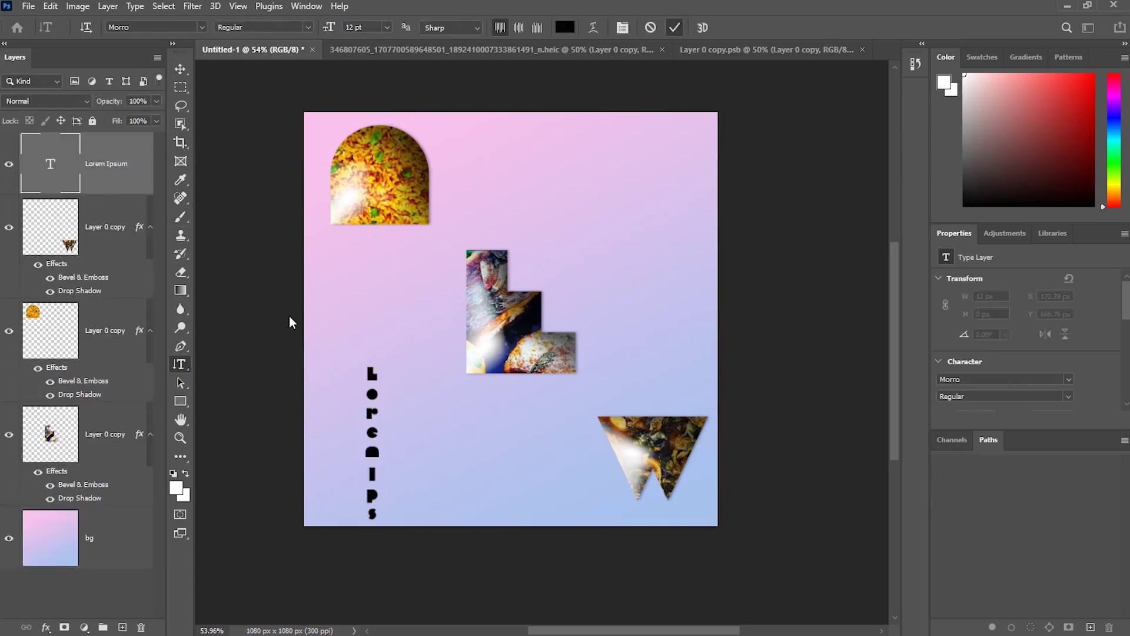
key(Escape)
Add the horizontal text "nEw" in 12 pt Morro Regular near the canvas's lower left and commit it.
right_click(180, 363)
click(247, 368)
click(324, 392)
text(aE)
text(w)
click(674, 27)
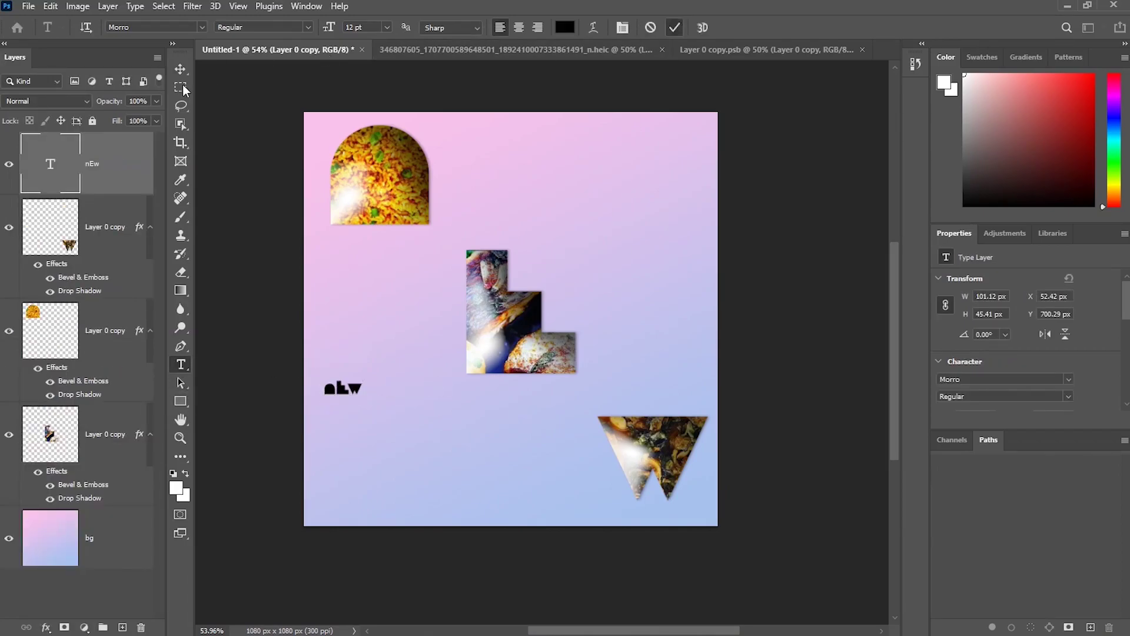
Scale the "nEw" text to the full 1080 px canvas width and move it near the canvas's top edge.
click(180, 69)
key(ctrl+t)
drag(362, 389, 757, 389)
drag(652, 397, 576, 193)
drag(466, 91, 467, 111)
drag(468, 150, 500, 134)
drag(692, 182, 717, 182)
drag(594, 178, 594, 216)
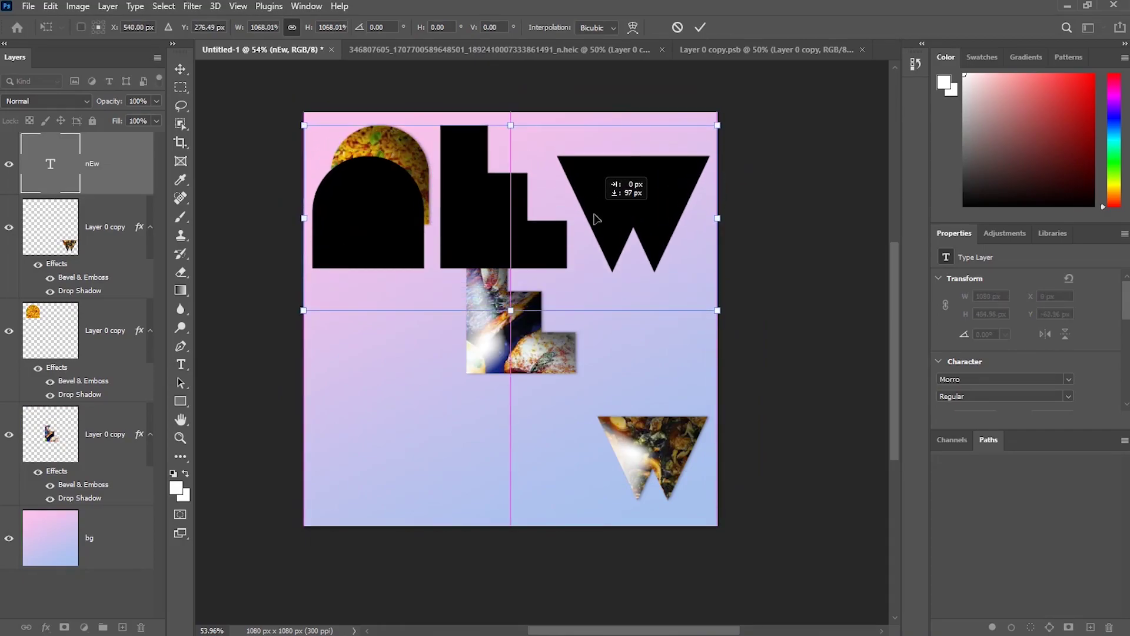
click(699, 27)
click(267, 339)
click(404, 253)
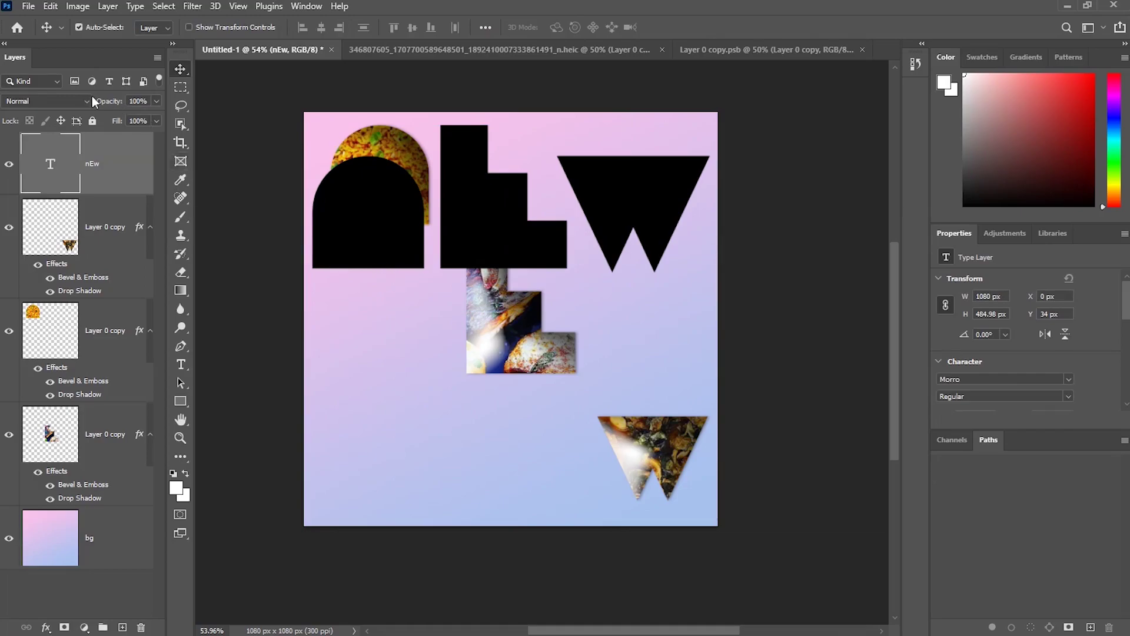
Delete the enlarged "nEw" text layer.
mouse_move(111, 102)
mouse_down()
mouse_move(59, 105)
mouse_move(112, 107)
mouse_up()
drag(464, 223, 462, 236)
key(Delete)
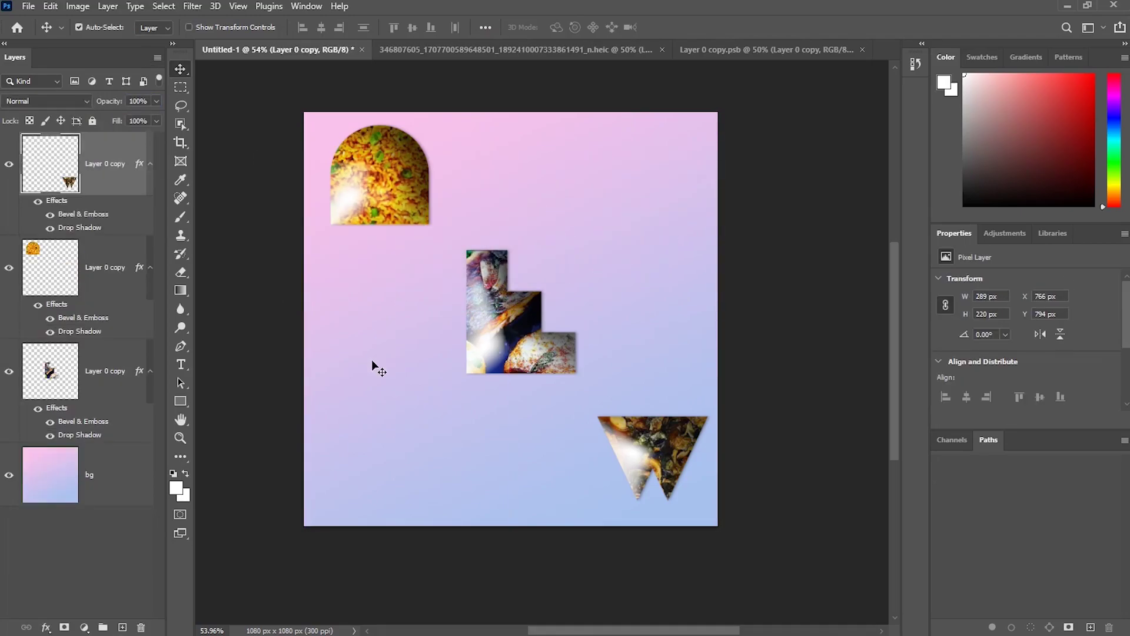
Add the text "NEW" in 12 pt Arial below the rice-filled letter.
key(t)
click(203, 28)
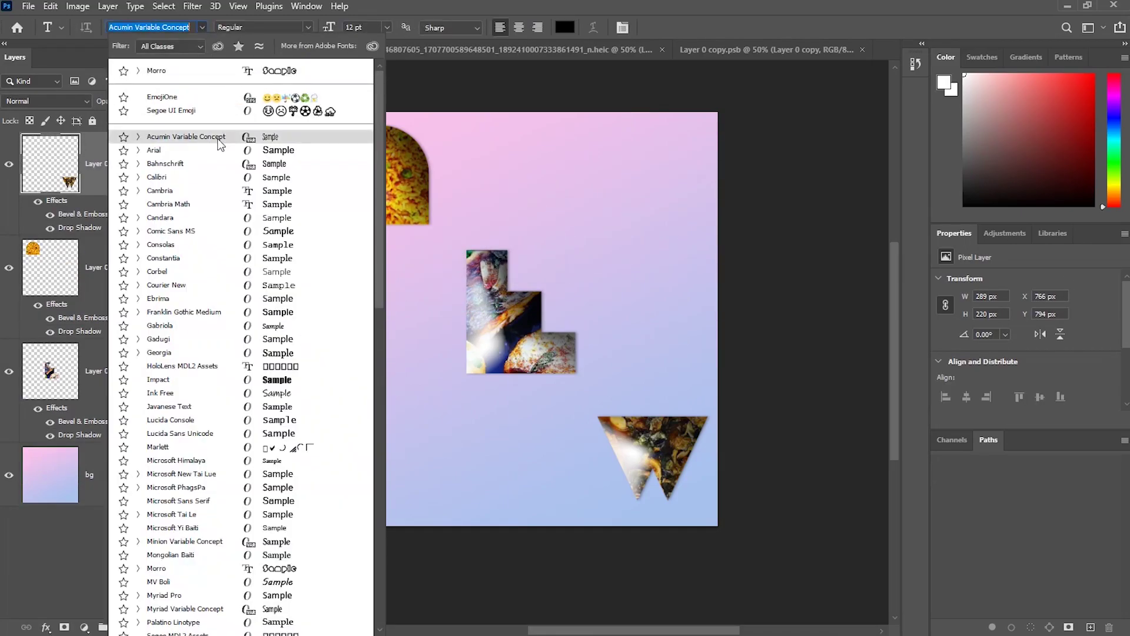
click(203, 152)
click(357, 337)
text(new)
key(ctrl+a)
text(NEW)
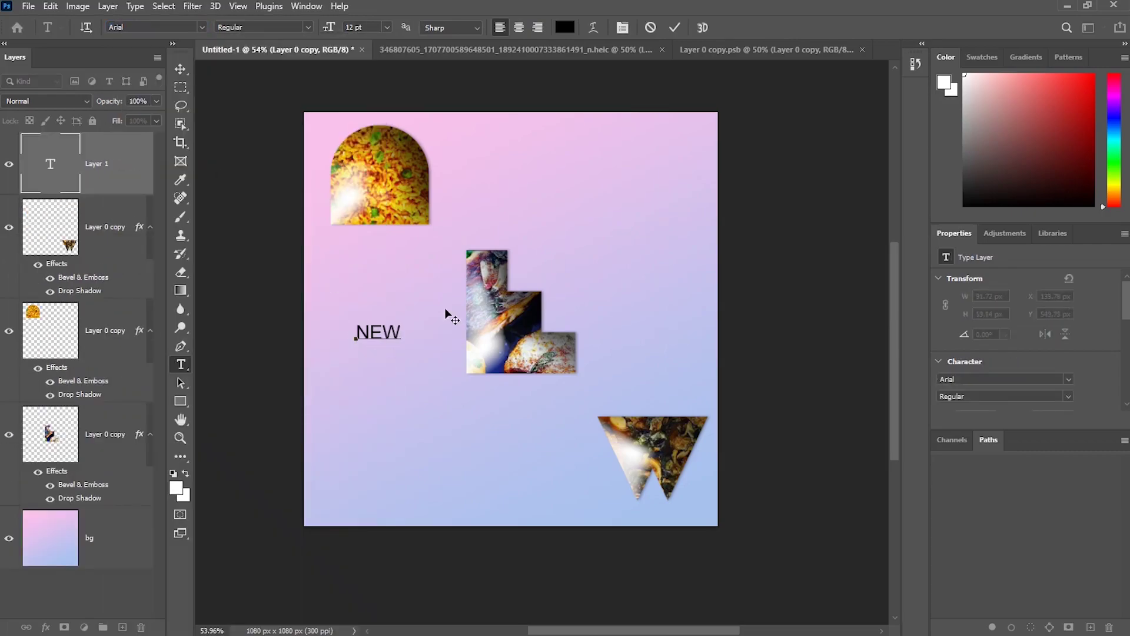
Set the "NEW" text's font style to Black and commit it.
click(307, 28)
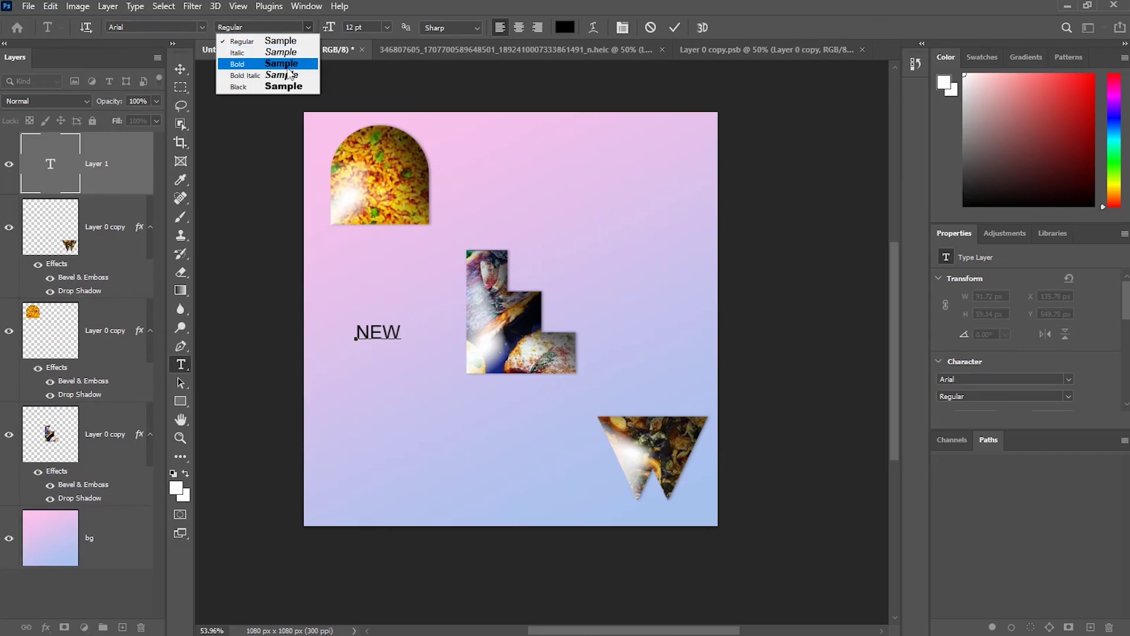
click(389, 345)
key(ctrl+a)
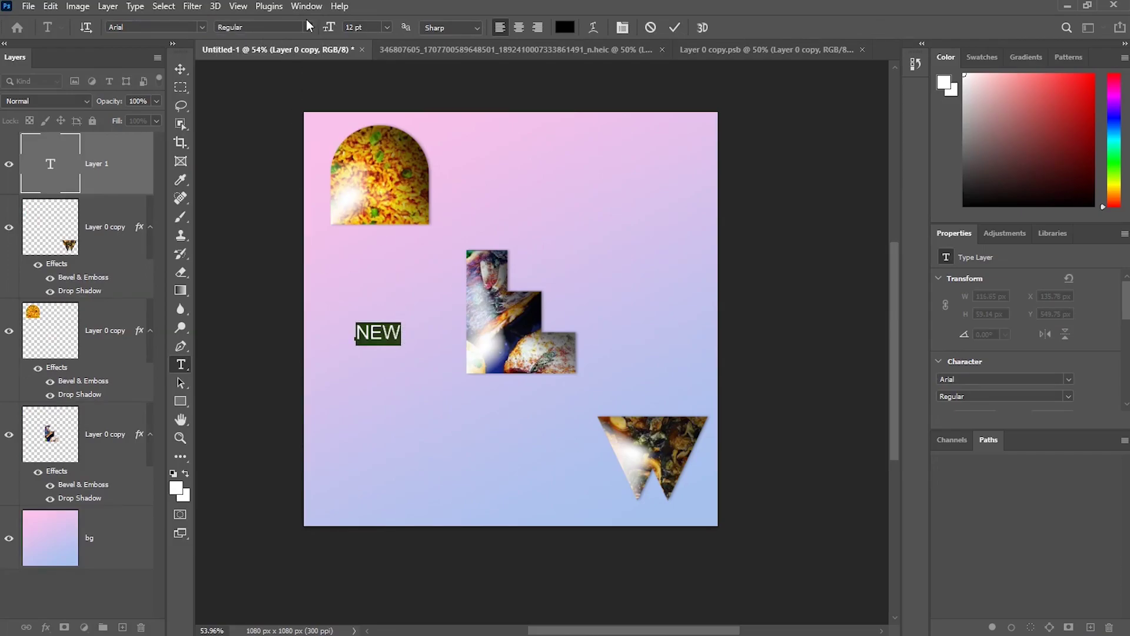
click(307, 28)
click(297, 87)
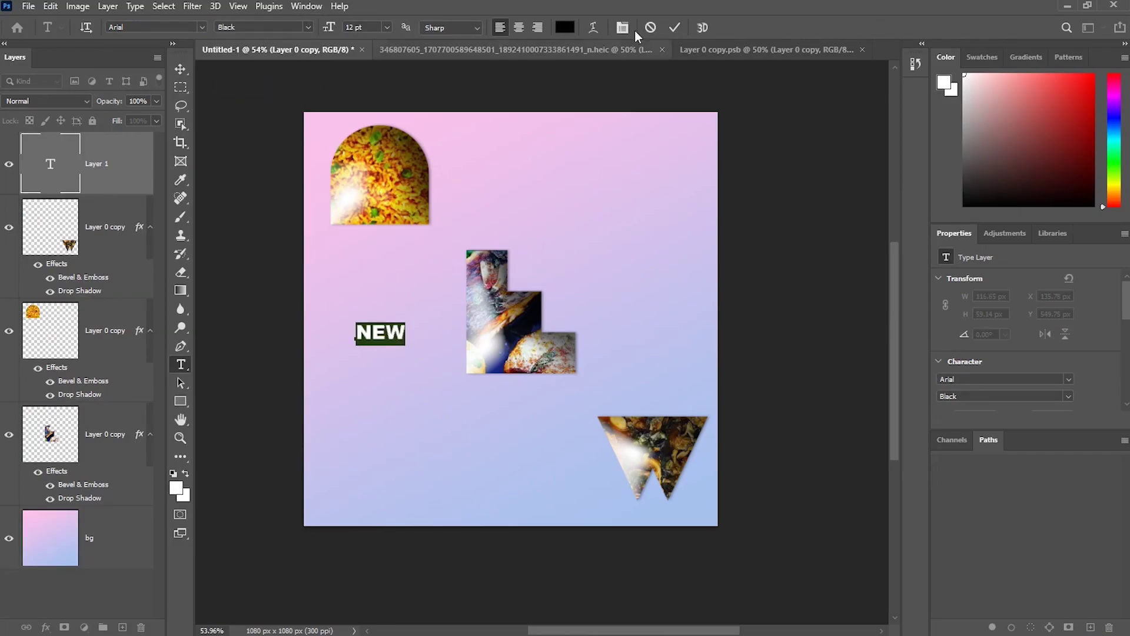
click(674, 27)
Enlarge the "NEW" text to about 809% and place it centred across the top of the canvas.
click(180, 69)
key(ctrl+t)
drag(404, 333, 788, 298)
drag(663, 282, 609, 192)
drag(519, 149, 520, 188)
drag(529, 259, 521, 183)
drag(691, 190, 733, 186)
mouse_move(670, 178)
mouse_down()
mouse_move(650, 185)
mouse_move(639, 176)
mouse_move(650, 181)
mouse_up()
click(700, 27)
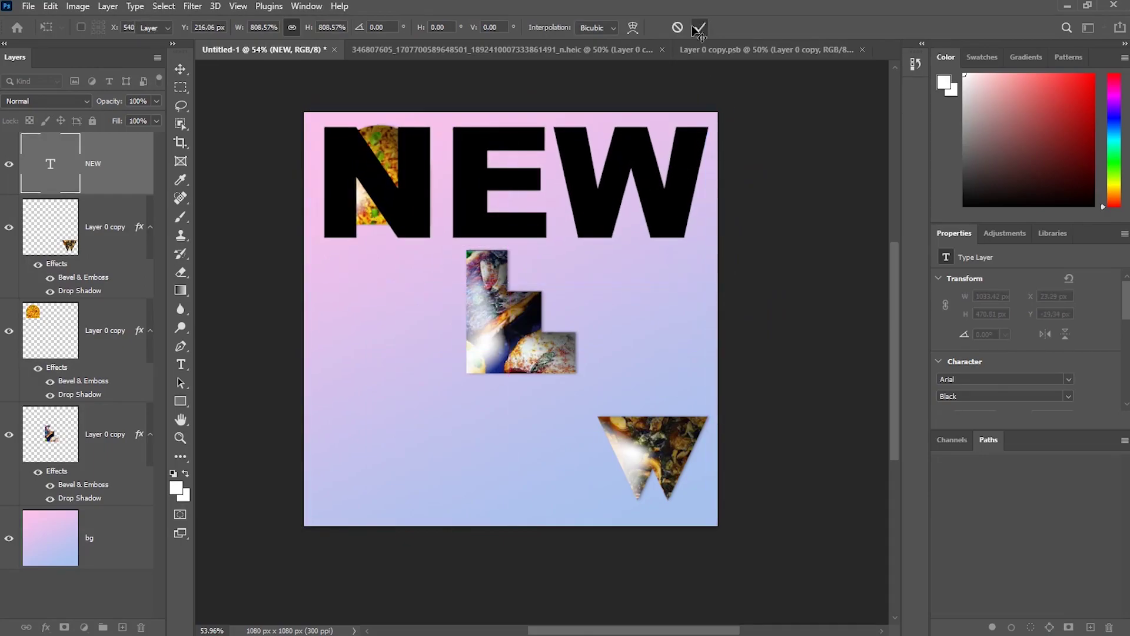
Lower the "NEW" text's opacity to 7% and duplicate it twice down the canvas to form three rows.
mouse_move(109, 102)
mouse_down()
mouse_move(93, 105)
mouse_move(114, 119)
mouse_up()
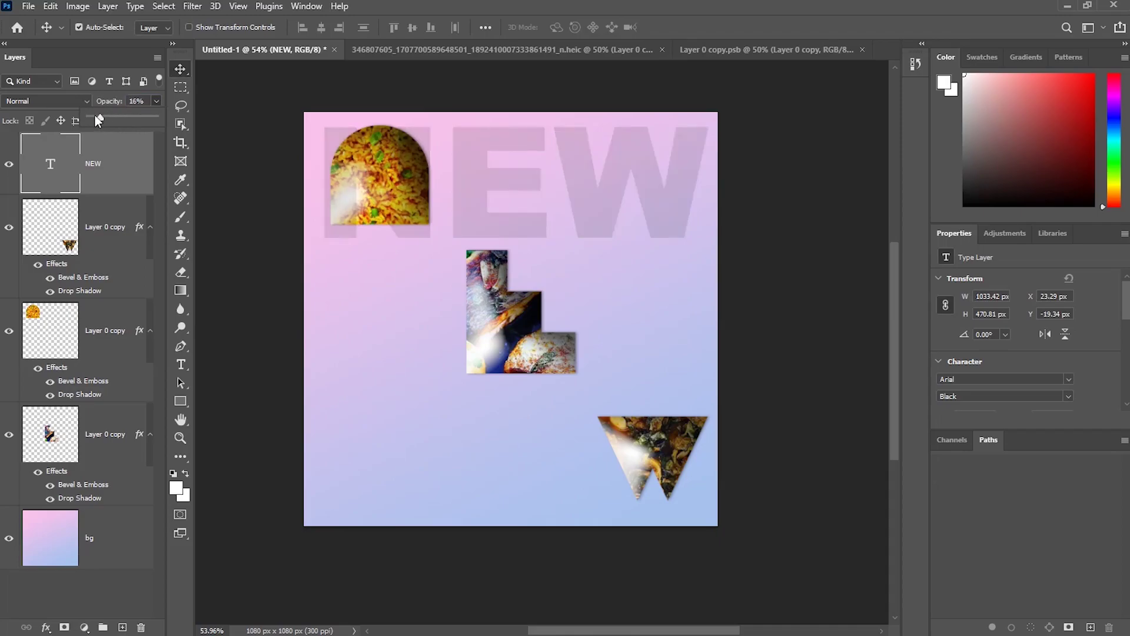
drag(90, 114, 93, 114)
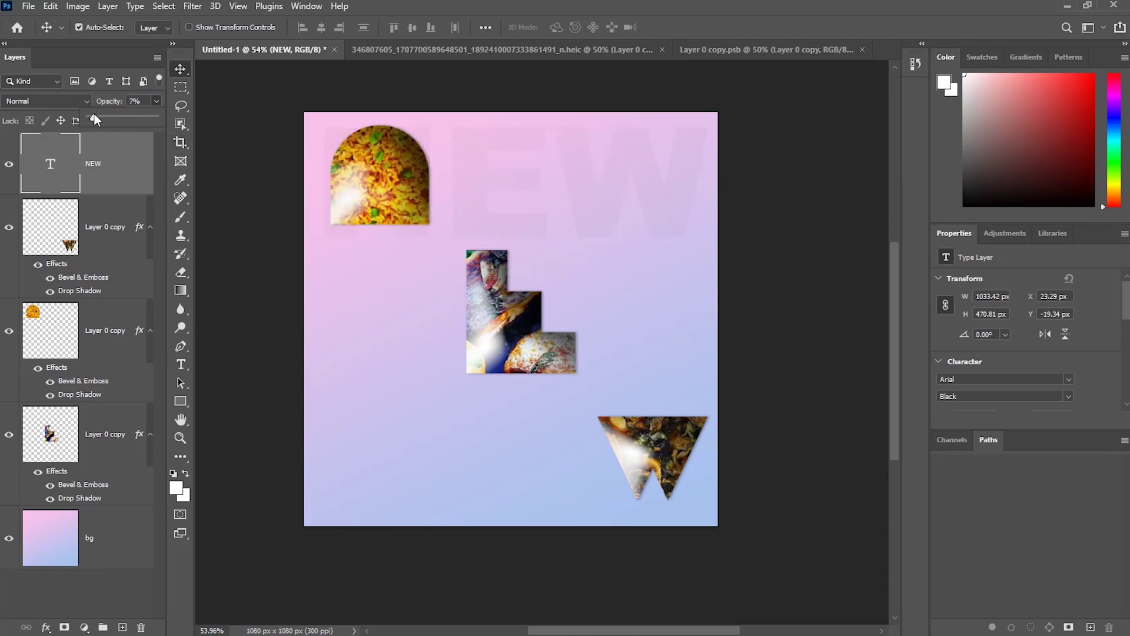
drag(479, 202, 479, 346)
drag(478, 345, 478, 470)
click(236, 265)
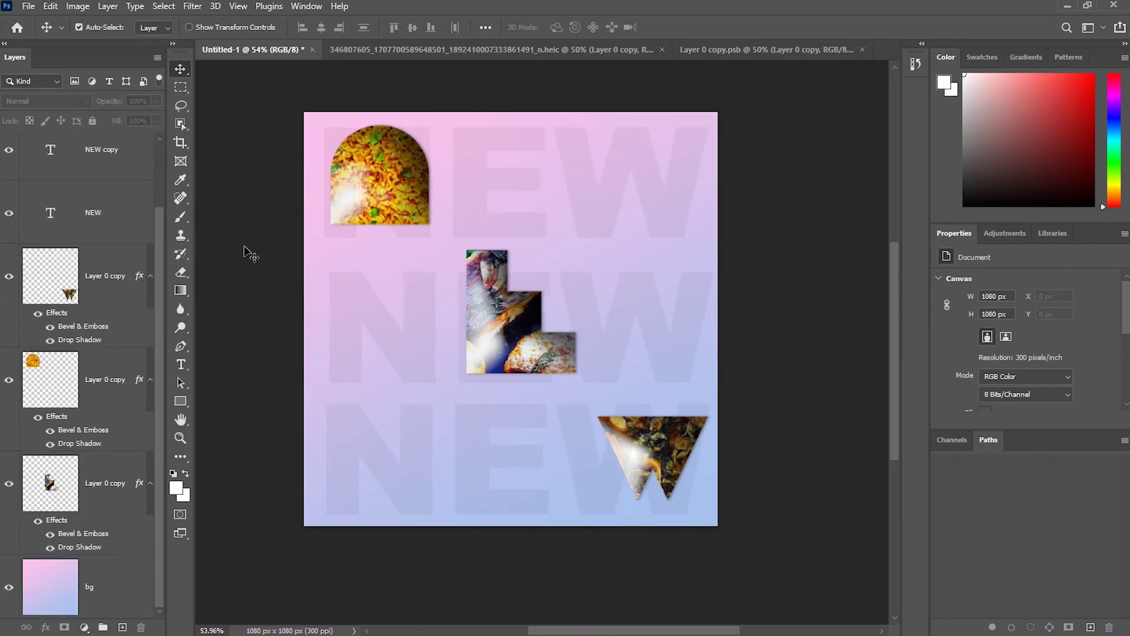
Merge the three "NEW" text layers into a single layer.
scroll(133, 185, up, 2)
click(132, 185)
shift+click(126, 297)
key(ctrl+e)
Rename the merged layer "text" and lock it.
double_click(93, 164)
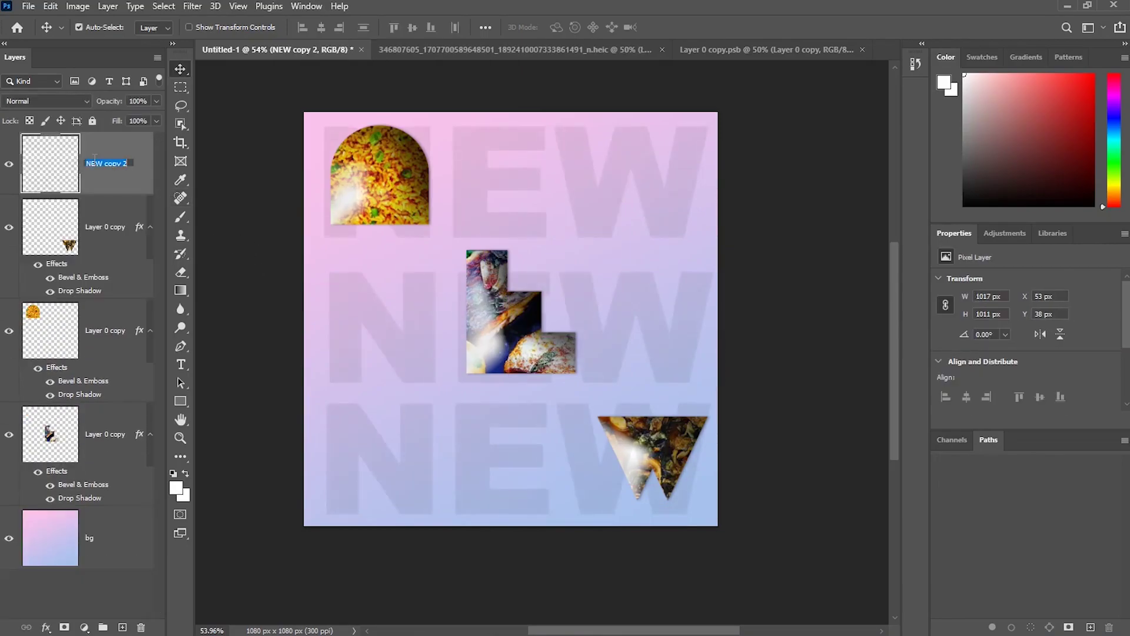
key(Return)
click(92, 121)
click(224, 121)
Add a placeholder text in 12 pt Arial Regular near the canvas's lower left.
scroll(518, 327, up, 3)
drag(460, 280, 436, 287)
scroll(441, 310, down, 1)
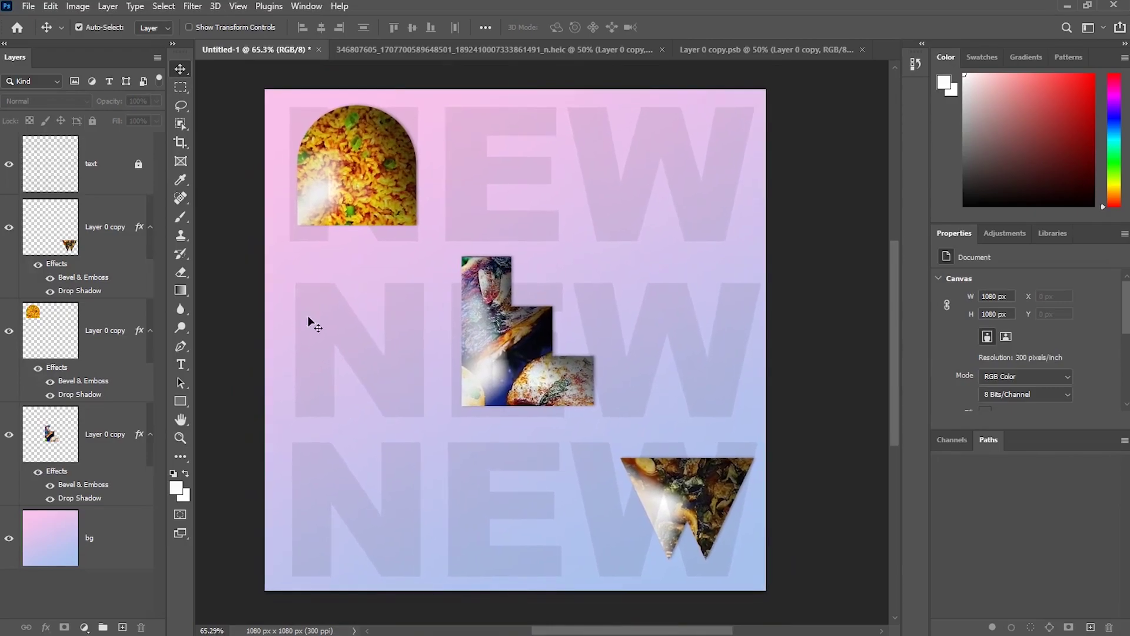
key(t)
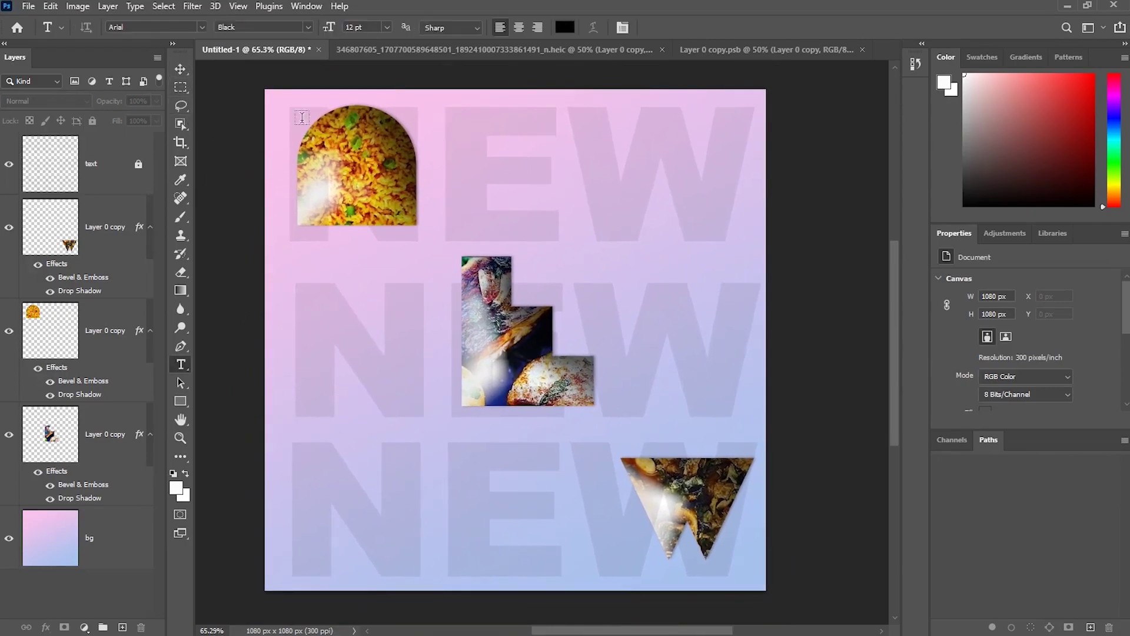
click(309, 28)
click(285, 41)
click(308, 480)
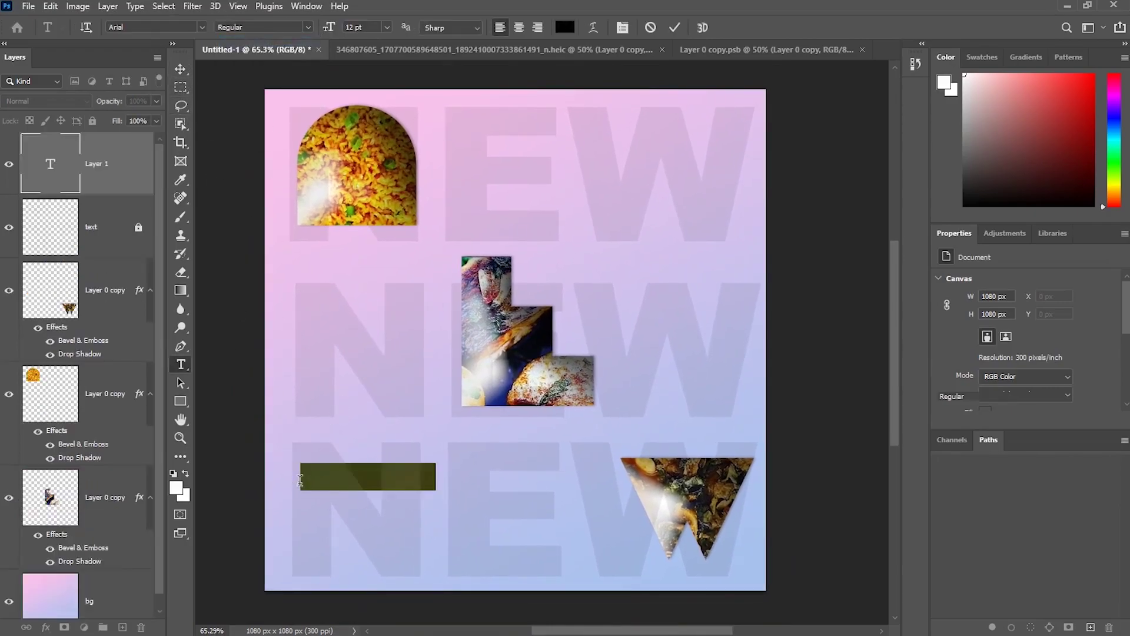
key(ctrl+Return)
Replace the placeholder with the two lines "visit store today" and "for fresh stuff" and commit the text.
double_click(351, 478)
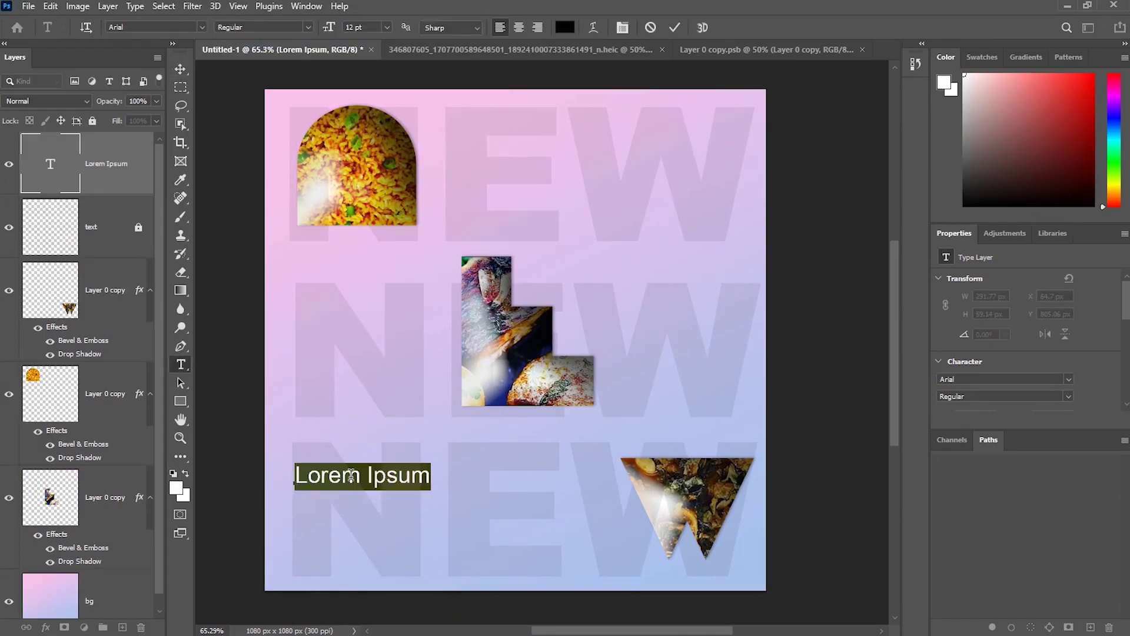
text(visit store today)
key(Return)
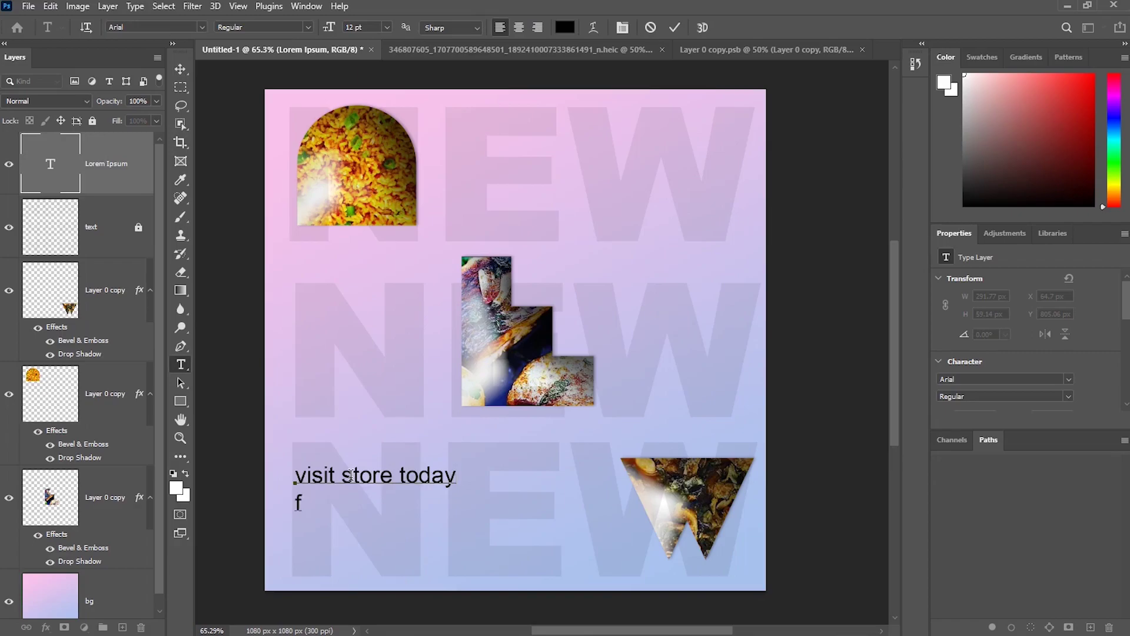
text(for freshg stuff)
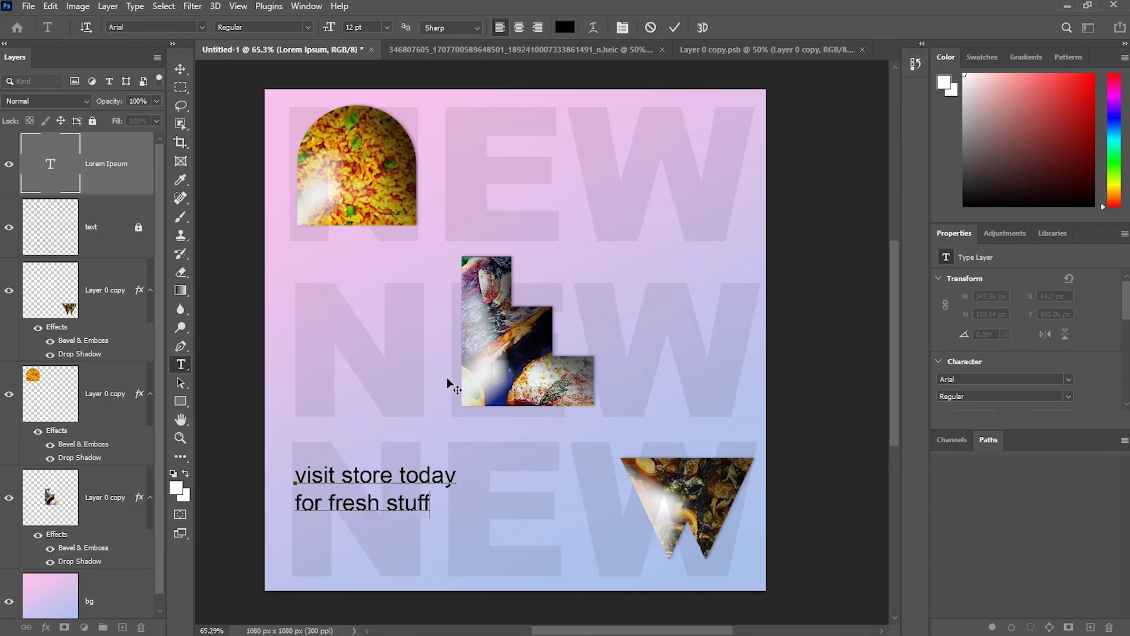
click(675, 28)
Move the two-line text to about X 78 px, Y 834 px.
click(180, 70)
scroll(429, 320, down, 1)
mouse_move(381, 471)
mouse_down()
mouse_move(397, 495)
mouse_move(399, 481)
mouse_up()
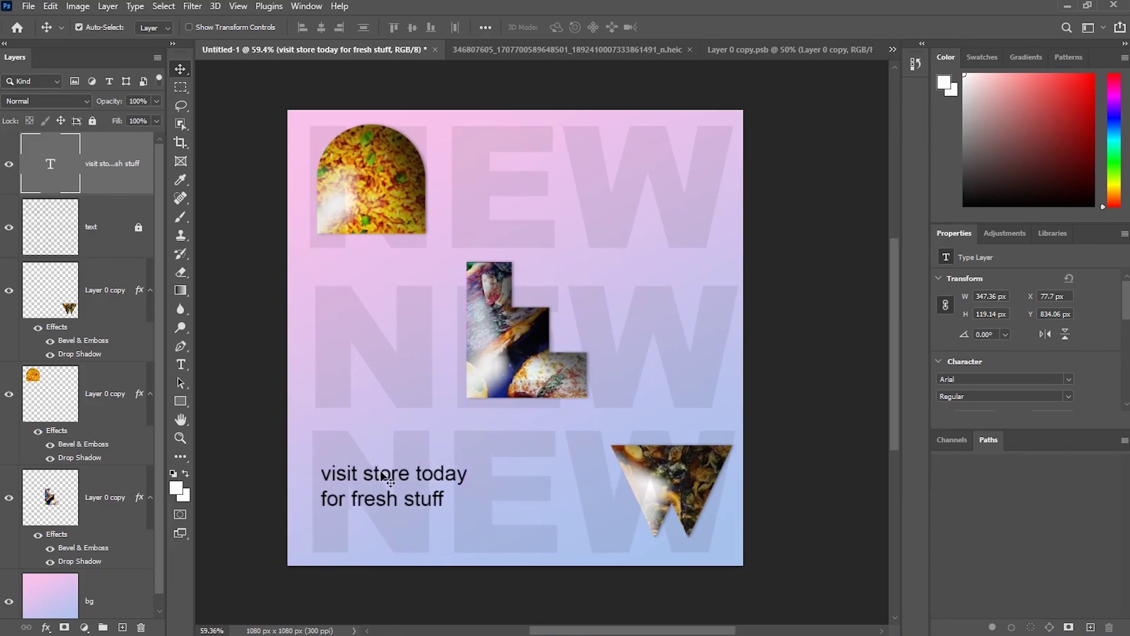
Unlock the "text" layer, reduce its opacity to make the "NEW" rows fainter, and lock it again.
click(131, 227)
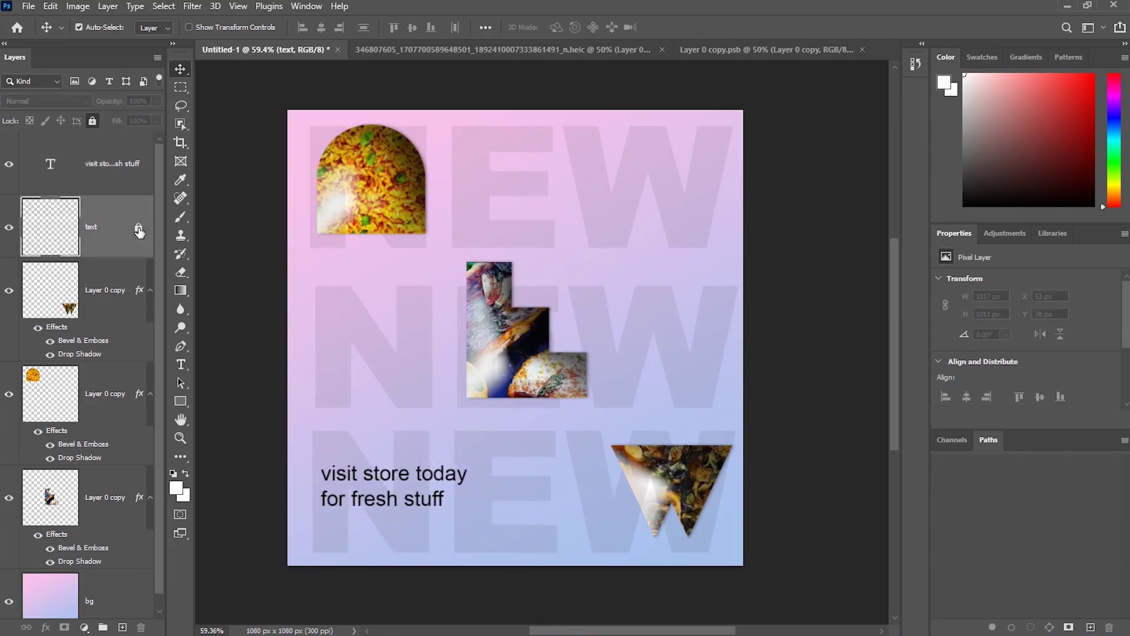
drag(118, 116, 125, 115)
click(223, 104)
click(101, 219)
click(93, 120)
click(221, 299)
Move the two-line text to about X 69 px, Y 911 px and add a period after "stuff".
drag(384, 479, 380, 512)
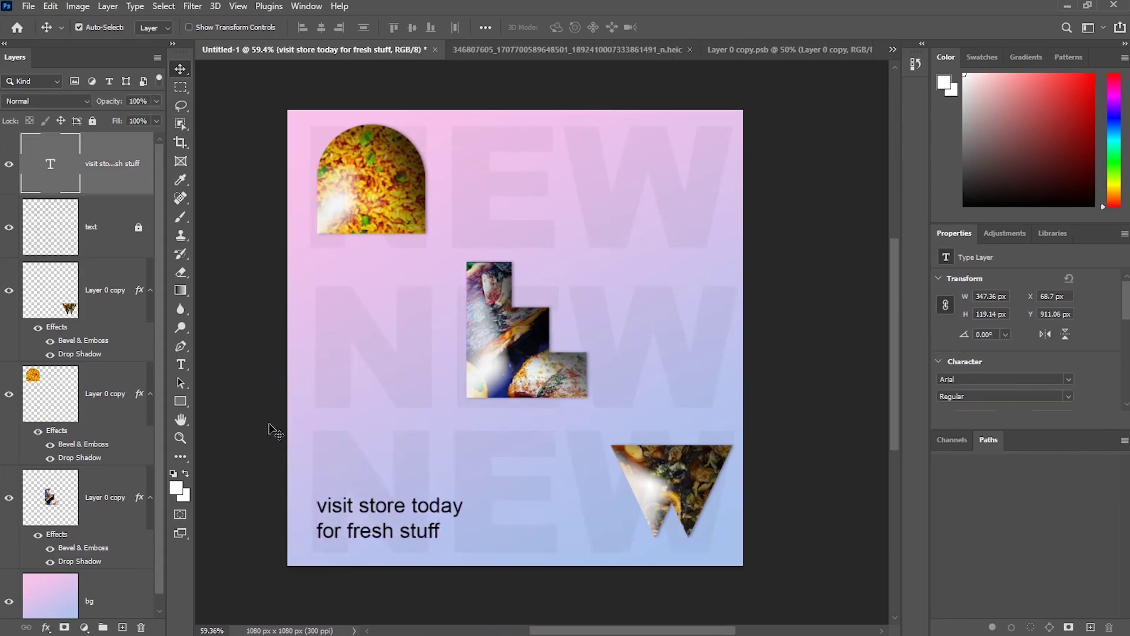
double_click(440, 523)
click(440, 524)
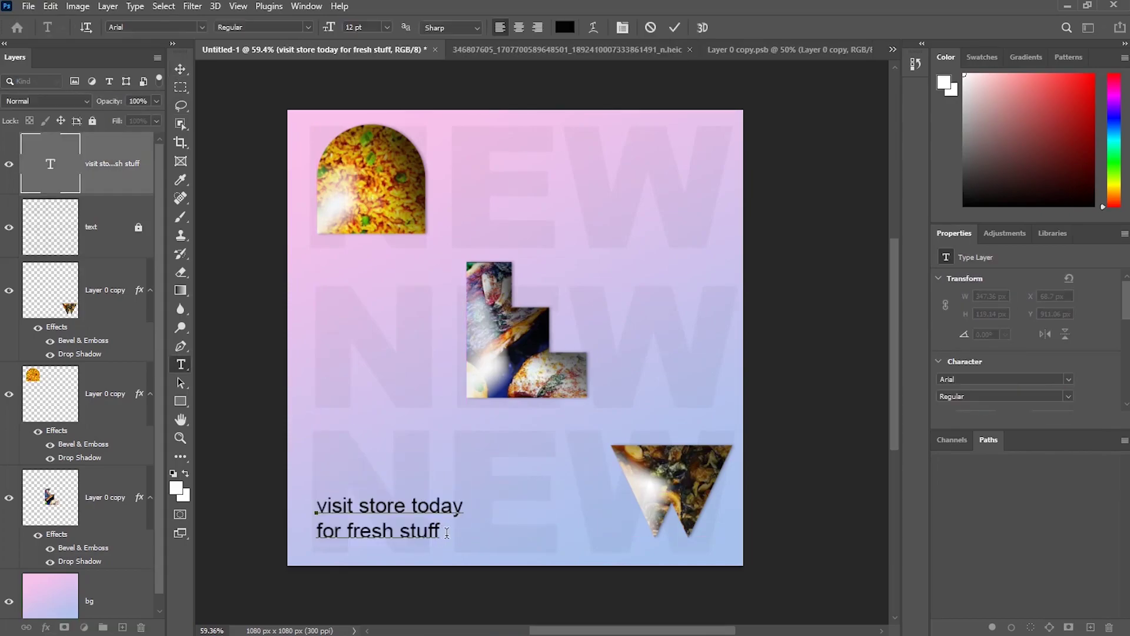
text(.)
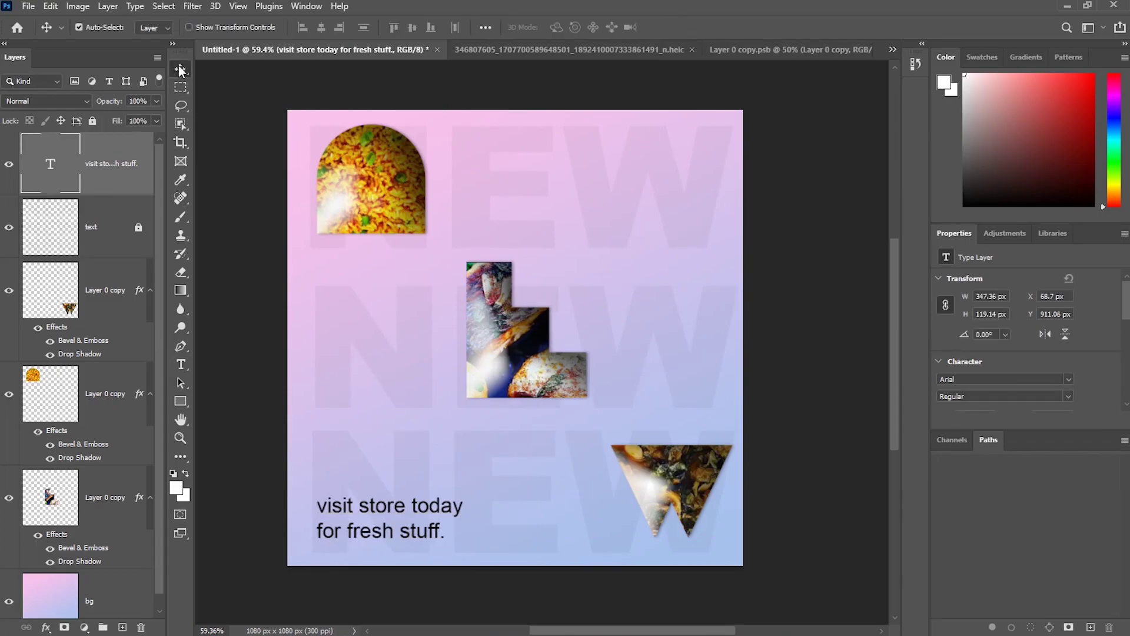
click(235, 162)
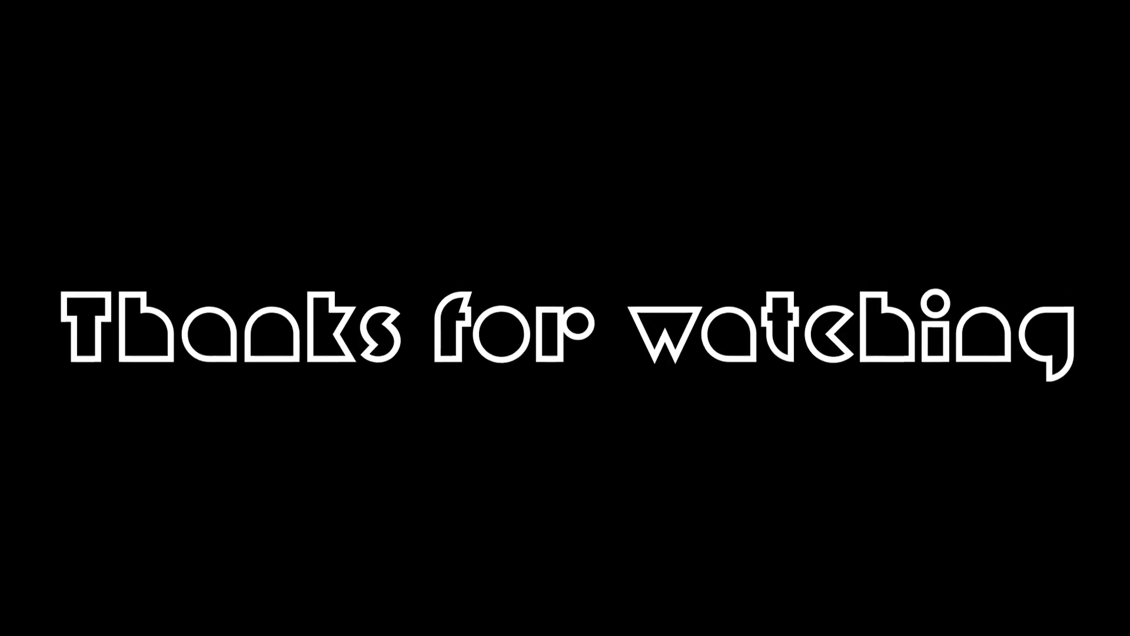